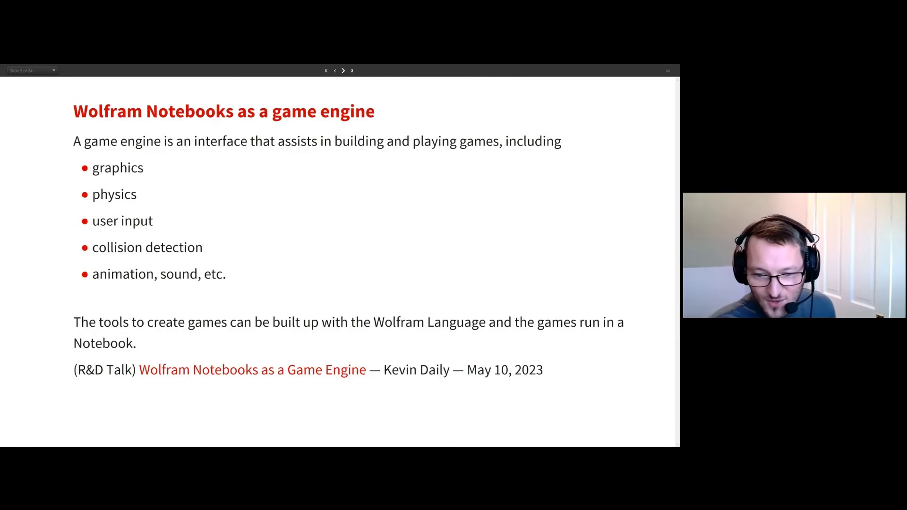
- Advance the slideshow from the game-engine overview slide to slide 4, Preview
{"action": "left_click_drag", "start_coordinate": [377, 371], "coordinate": [332, 370]}
{"action": "left_click", "coordinate": [383, 370]}
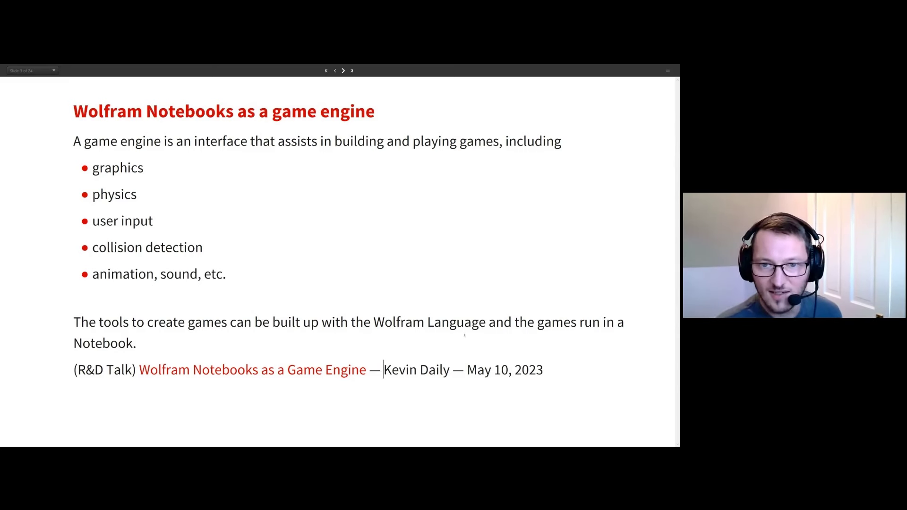
{"action": "key", "text": "Page_Down"}
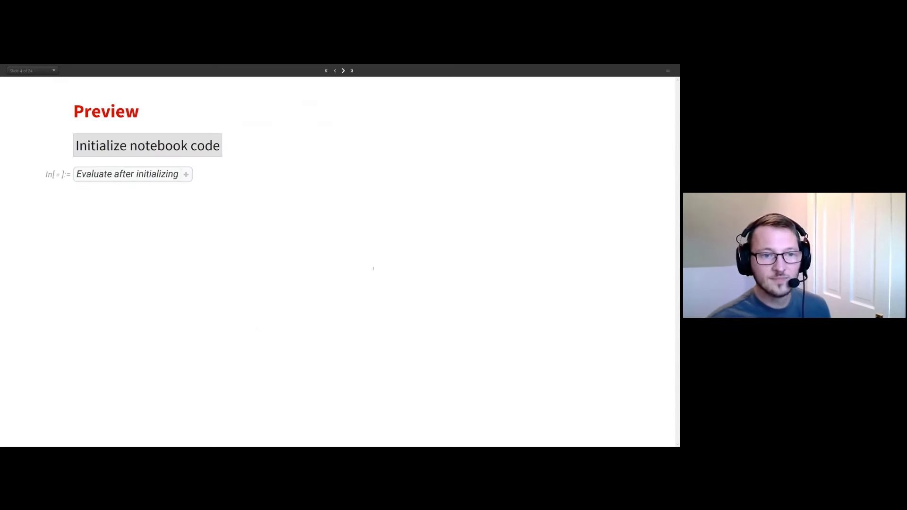
- Run the 'Evaluate after initializing' cell to render the first-person game view, then advance a slide
{"action": "left_click", "coordinate": [214, 174]}
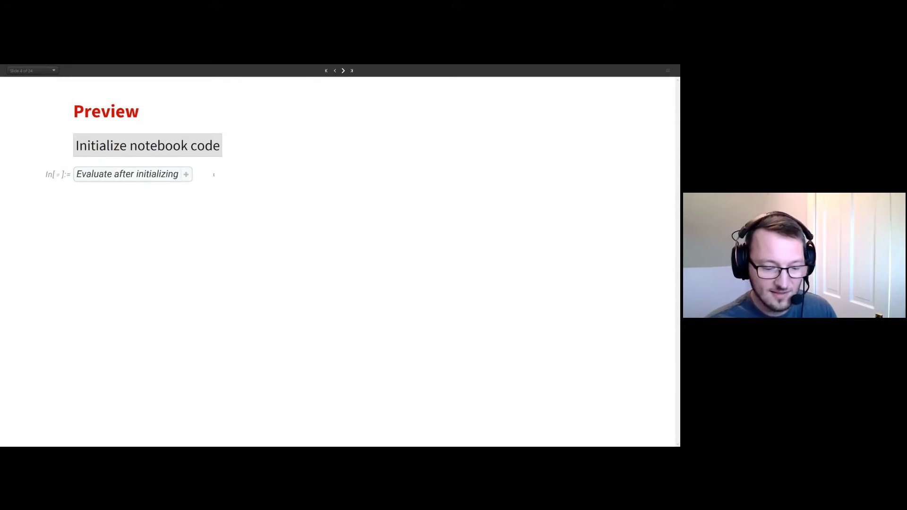
{"action": "key", "text": "shift+Return"}
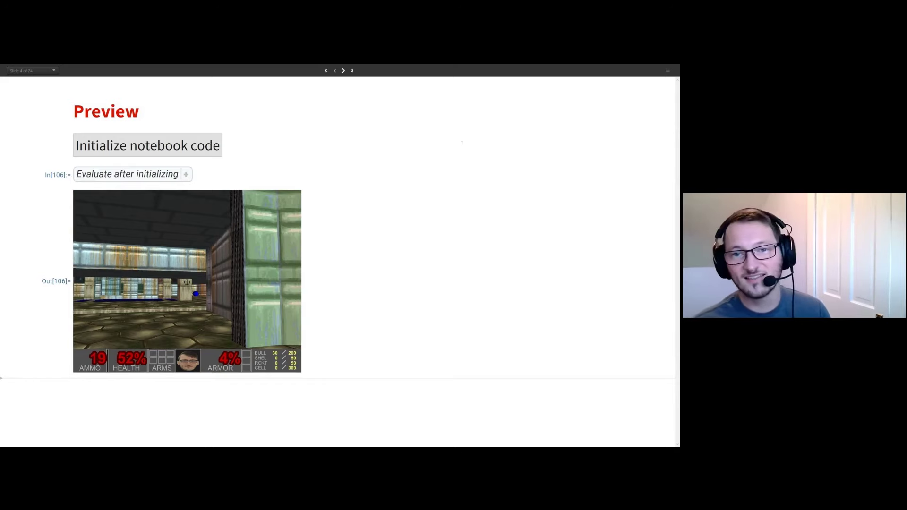
{"action": "left_click", "coordinate": [345, 70]}
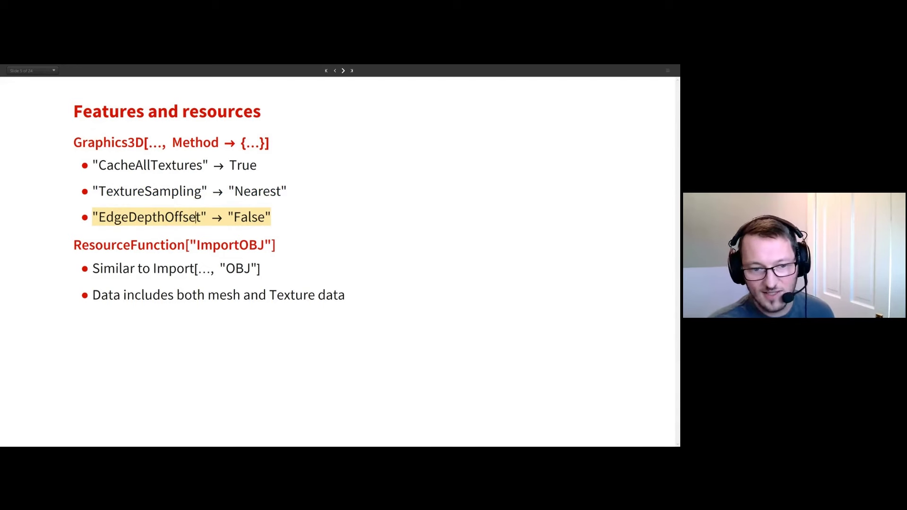
- Move to the Graphics3D slide and evaluate its example code to render the plot
{"action": "left_click", "coordinate": [283, 244]}
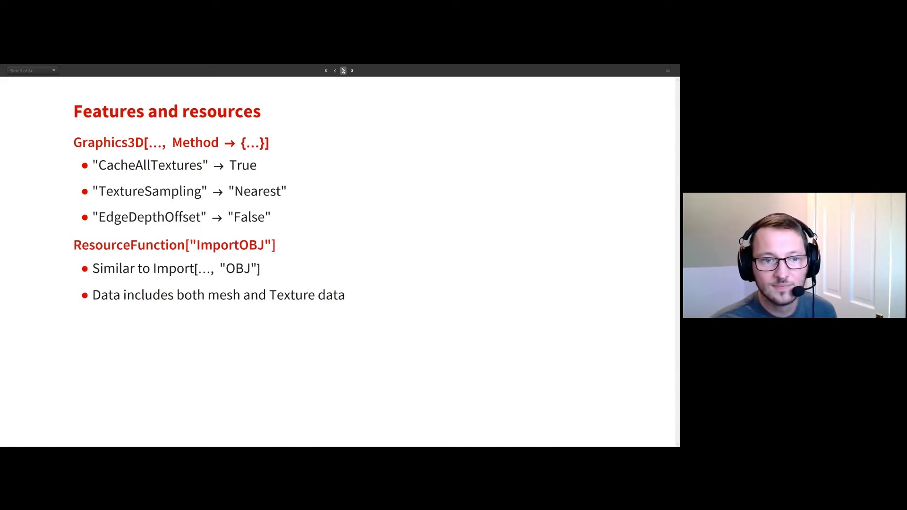
{"action": "left_click", "coordinate": [343, 71]}
{"action": "left_click", "coordinate": [174, 183]}
{"action": "key", "text": "shift+Return"}
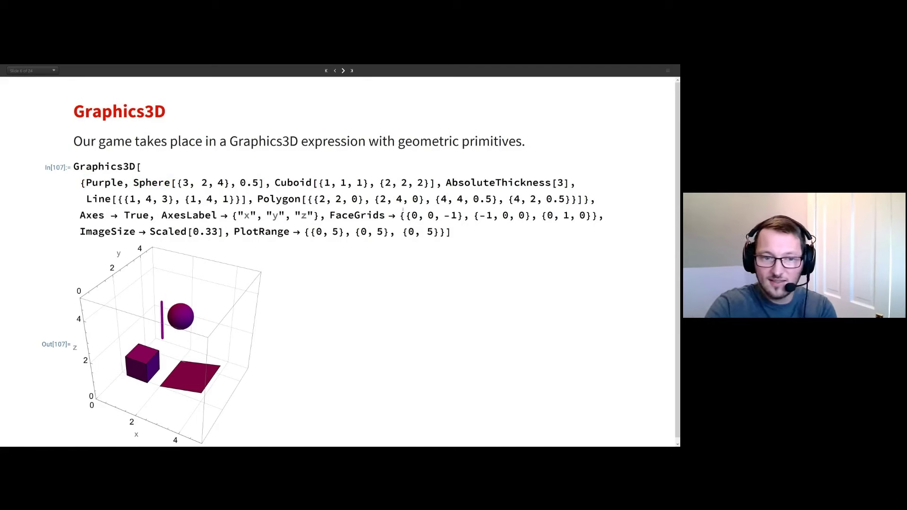
- Rotate the 3D plot, then expand Basic principles on the 'Dynamic is the driver' slide
{"action": "scroll", "coordinate": [398, 298], "scroll_direction": "down", "scroll_amount": 1}
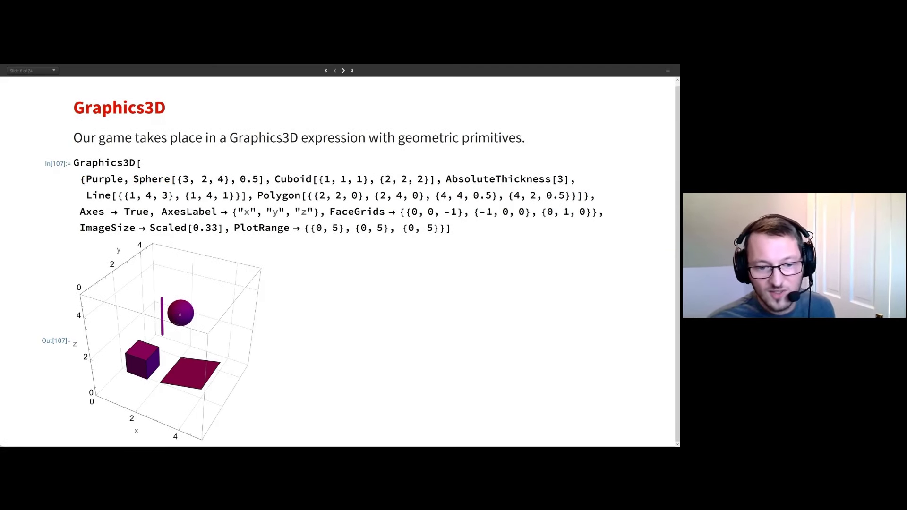
{"action": "left_click_drag", "start_coordinate": [183, 350], "coordinate": [341, 288]}
{"action": "scroll", "coordinate": [173, 332], "scroll_direction": "up", "scroll_amount": 1}
{"action": "scroll", "coordinate": [247, 384], "scroll_direction": "down", "scroll_amount": 1}
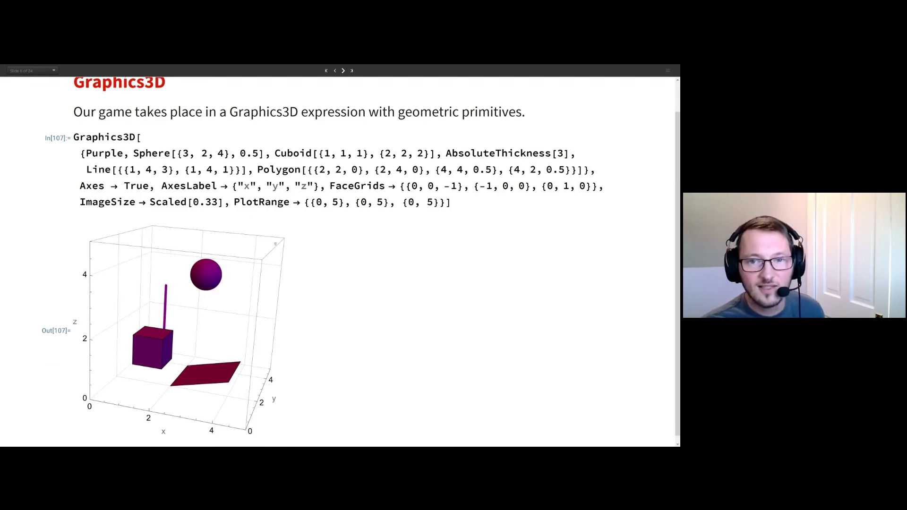
{"action": "left_click", "coordinate": [343, 70]}
{"action": "left_click", "coordinate": [192, 176]}
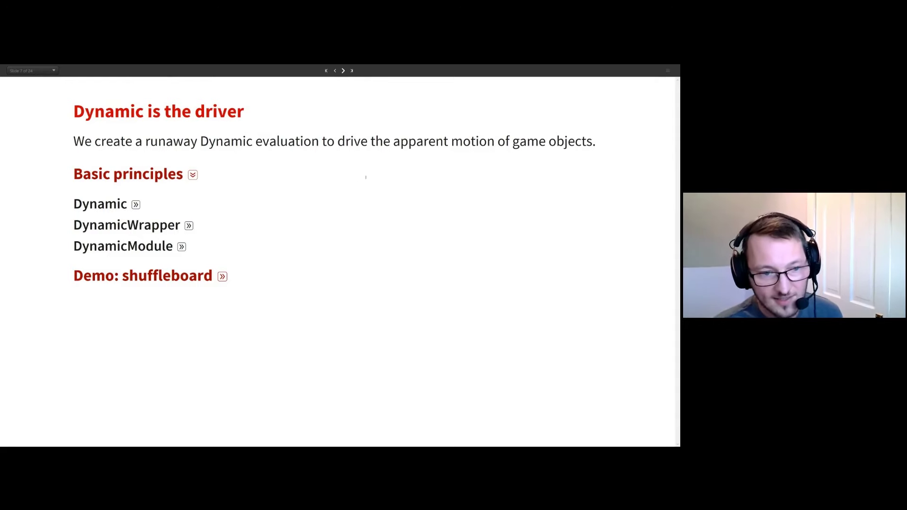
- Expand the Dynamic subsection and evaluate its x = 0.5 example cells
{"action": "left_click", "coordinate": [136, 204]}
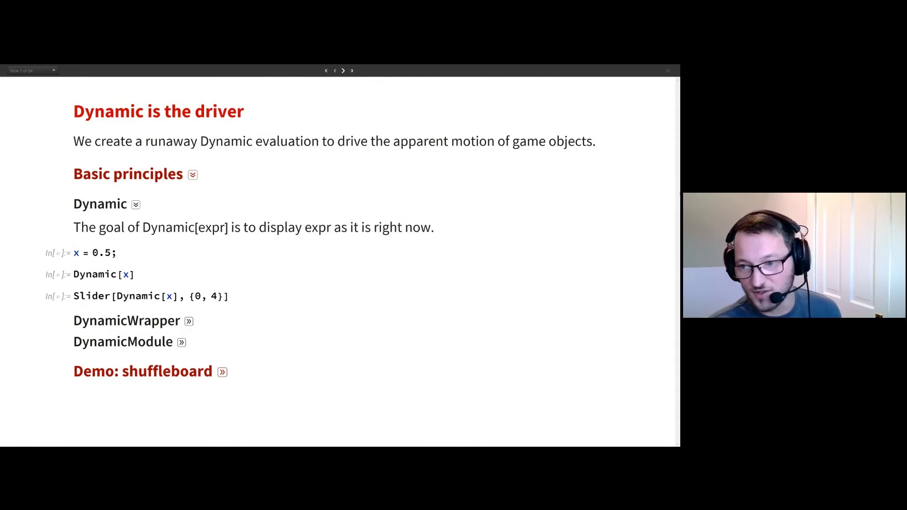
{"action": "key", "text": "shift+Return"}
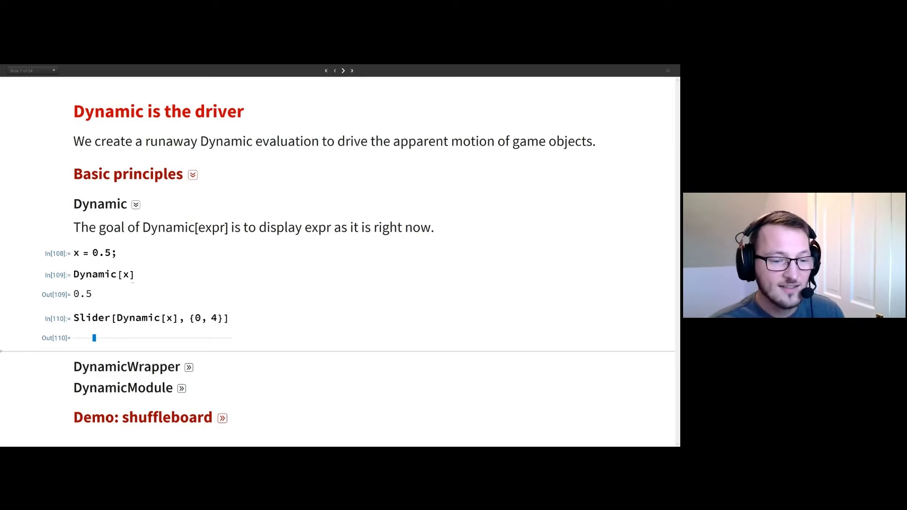
{"action": "double_click", "coordinate": [83, 294]}
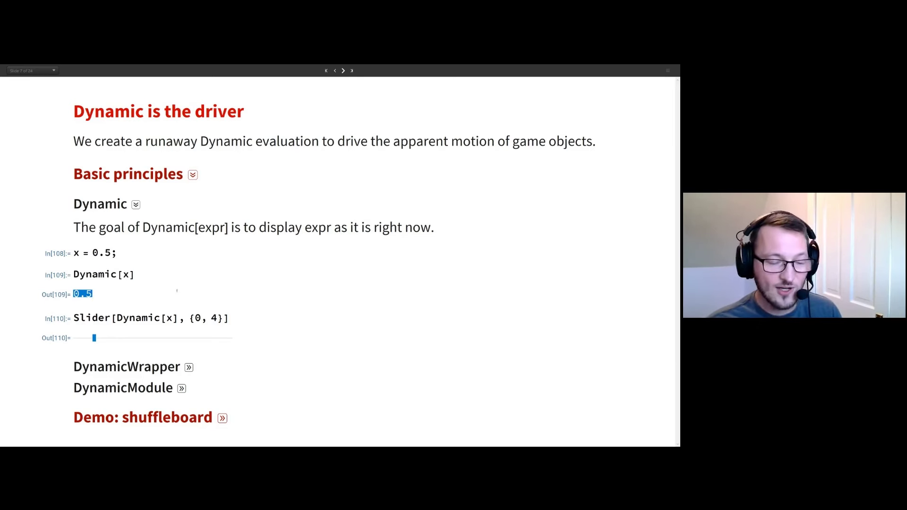
{"action": "left_click_drag", "start_coordinate": [118, 254], "coordinate": [67, 262]}
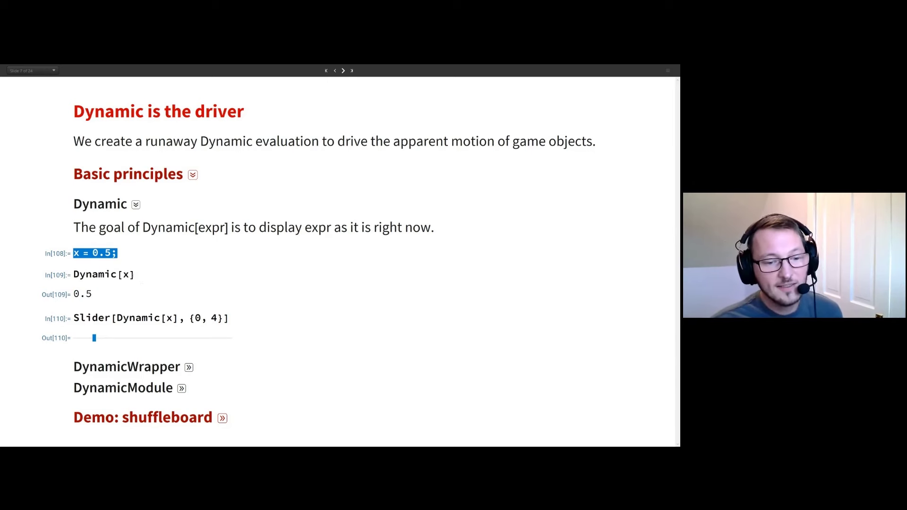
- Drag the Dynamic[x] slider to raise x to about 2.72, then switch to DynamicWrapper
{"action": "triple_click", "coordinate": [138, 319]}
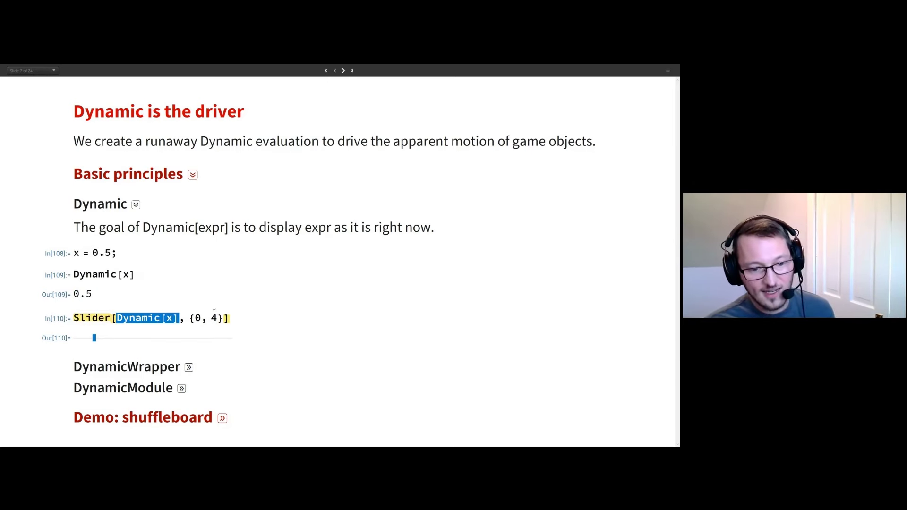
{"action": "left_click_drag", "start_coordinate": [93, 337], "coordinate": [153, 338]}
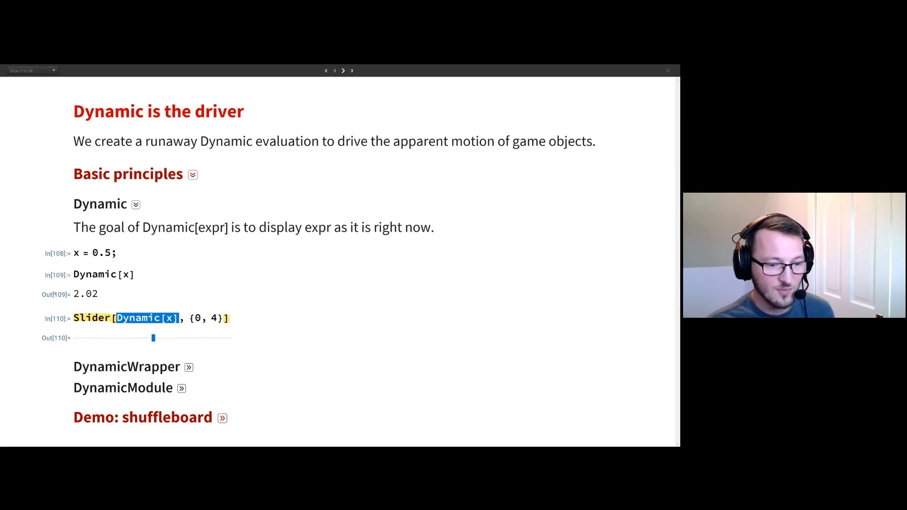
{"action": "mouse_move", "coordinate": [153, 338]}
{"action": "left_mouse_down"}
{"action": "mouse_move", "coordinate": [167, 338]}
{"action": "mouse_move", "coordinate": [113, 337]}
{"action": "mouse_move", "coordinate": [137, 338]}
{"action": "left_mouse_up"}
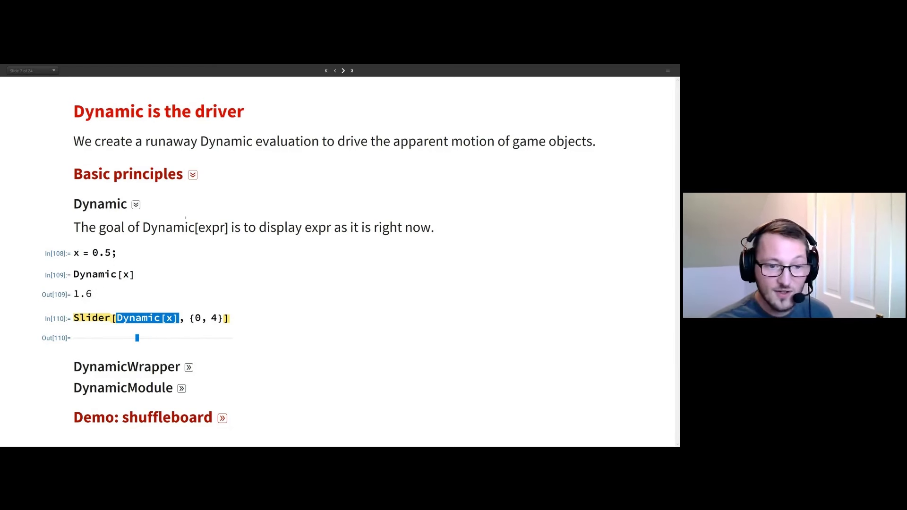
{"action": "left_click", "coordinate": [136, 204]}
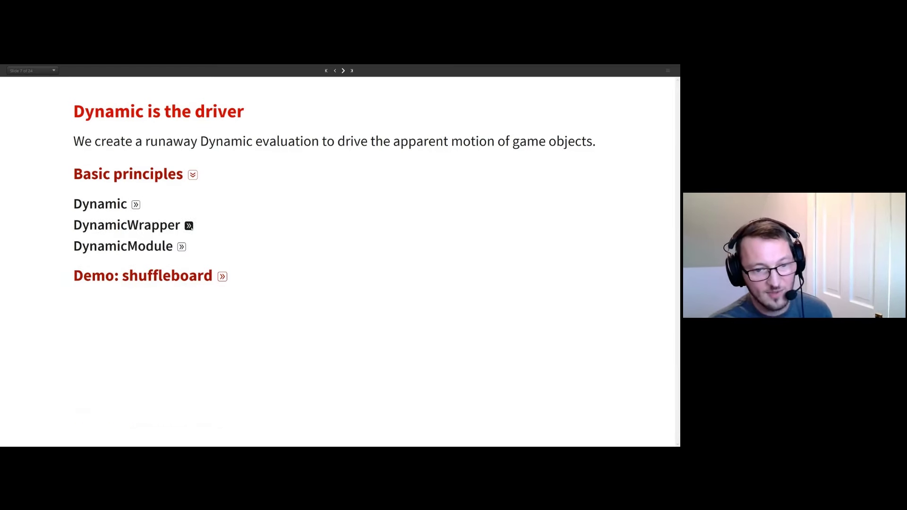
{"action": "left_click", "coordinate": [189, 226]}
- Evaluate the DynamicWrapper[Button[Dynamic[x], x = 0], x++] example and reset its climbing counter to zero
{"action": "left_click", "coordinate": [224, 274]}
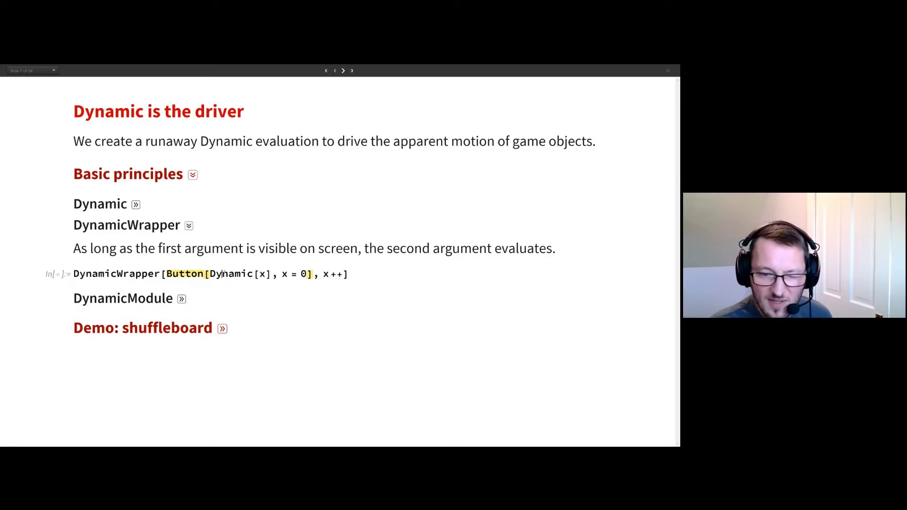
{"action": "key", "text": "shift+Return"}
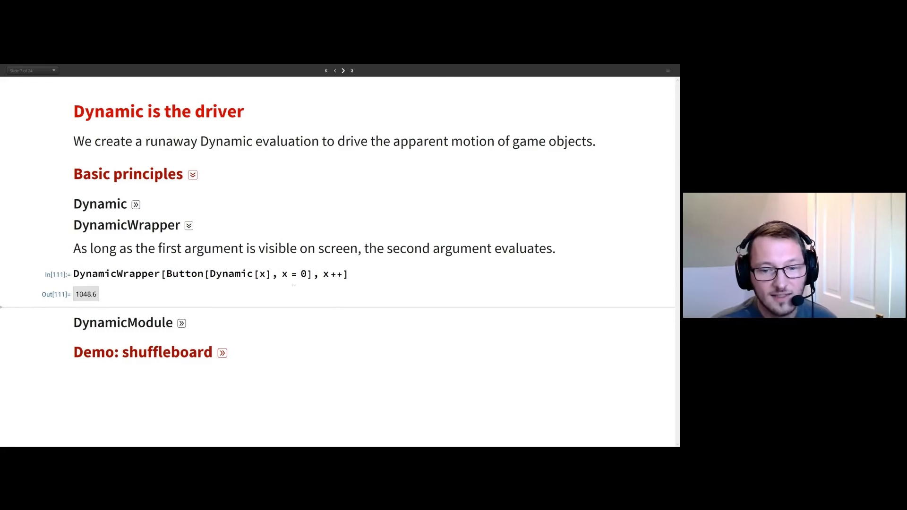
{"action": "triple_click", "coordinate": [329, 274]}
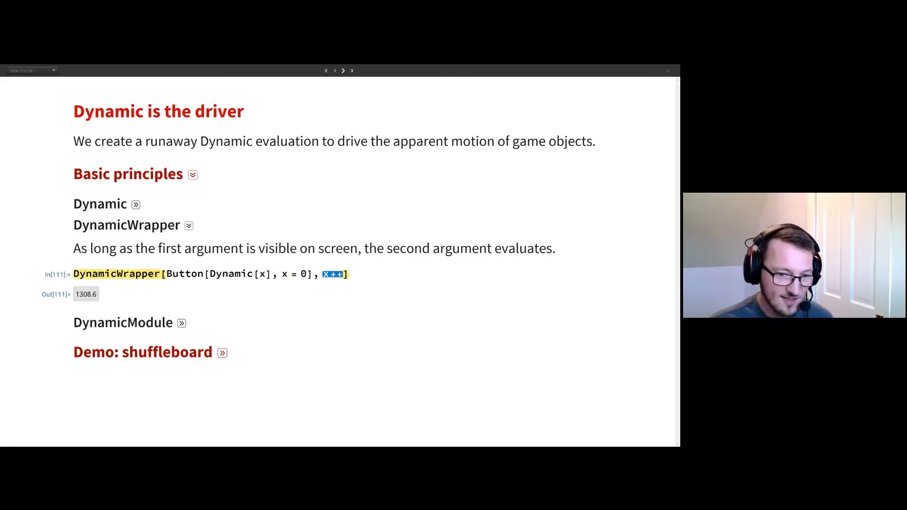
{"action": "triple_click", "coordinate": [185, 274]}
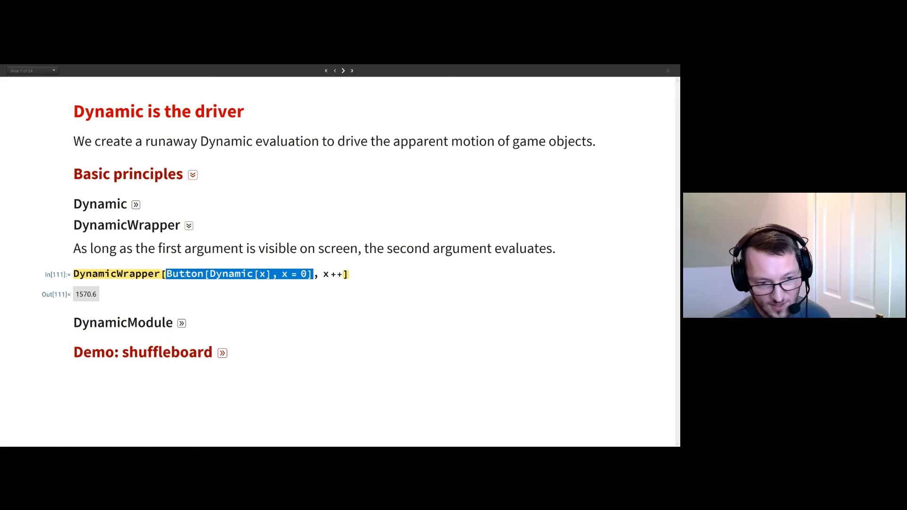
{"action": "left_click", "coordinate": [87, 294]}
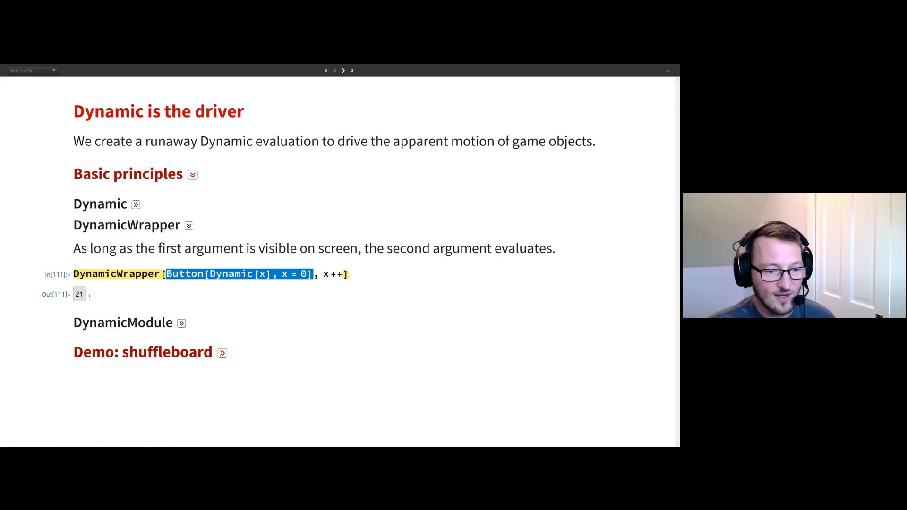
{"action": "left_click", "coordinate": [79, 295]}
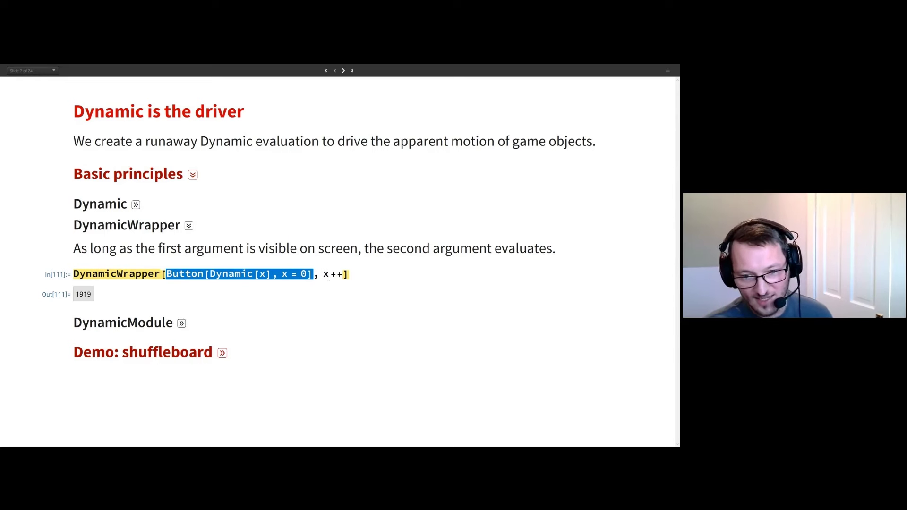
{"action": "double_click", "coordinate": [326, 275]}
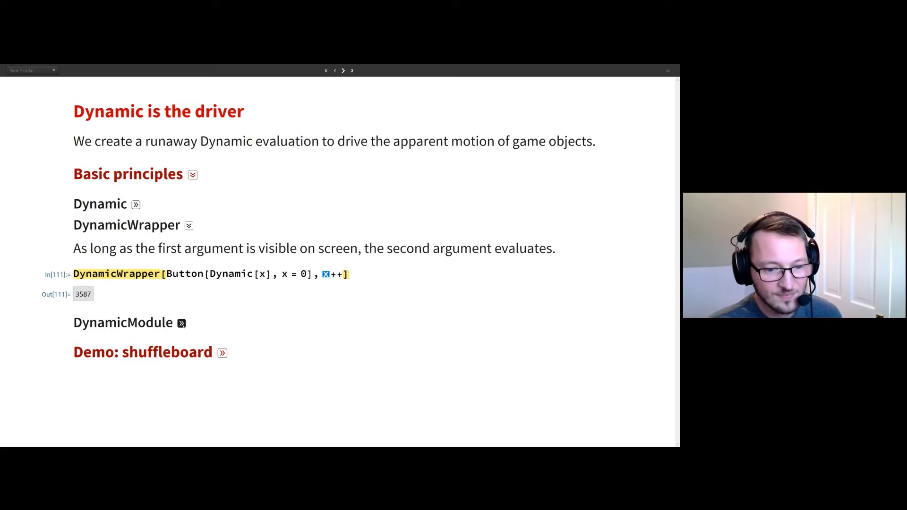
- Run the DynamicModule colour-cycling square example, reset its counter, and collapse Basic principles
{"action": "left_click", "coordinate": [182, 324]}
{"action": "scroll", "coordinate": [181, 323], "scroll_direction": "down", "scroll_amount": 1}
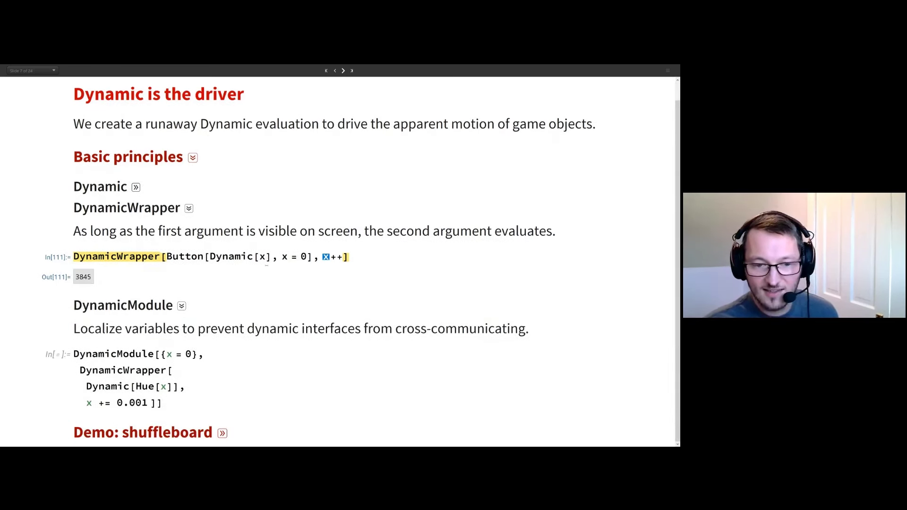
{"action": "left_click", "coordinate": [196, 364]}
{"action": "key", "text": "shift+Return"}
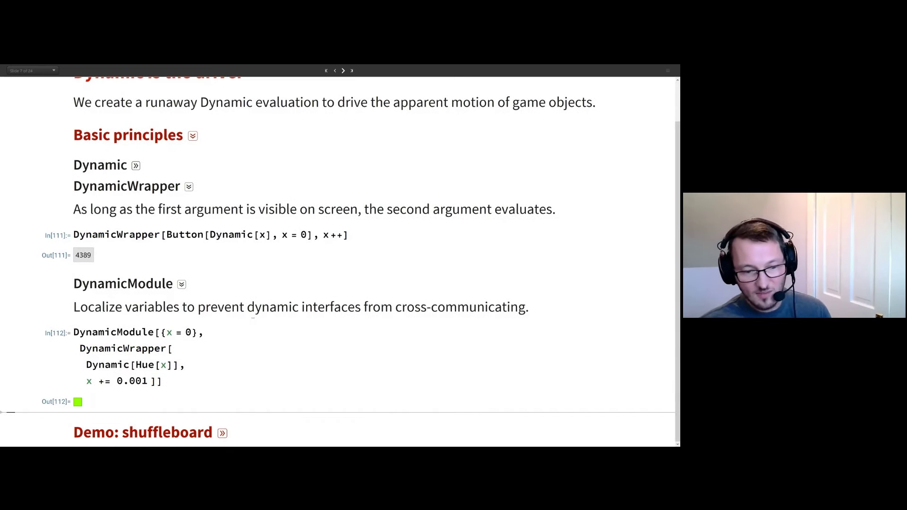
{"action": "left_click", "coordinate": [177, 331]}
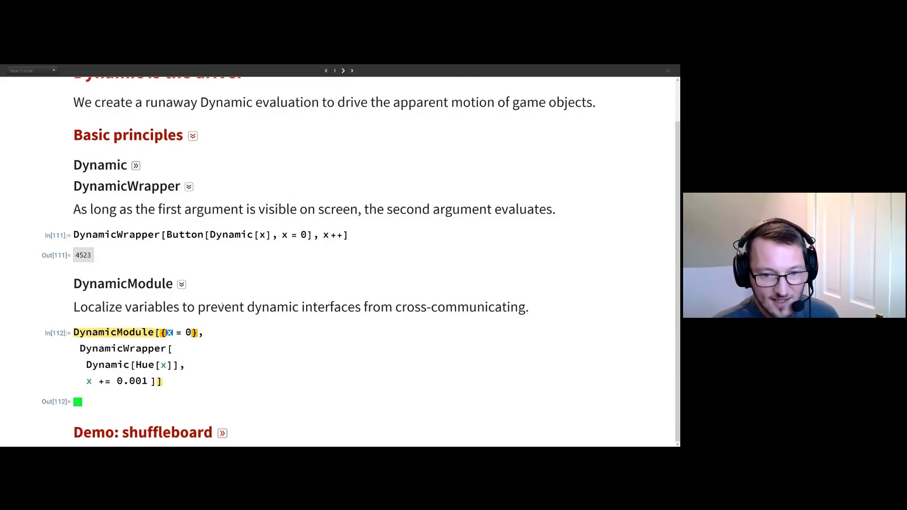
{"action": "left_click", "coordinate": [284, 235]}
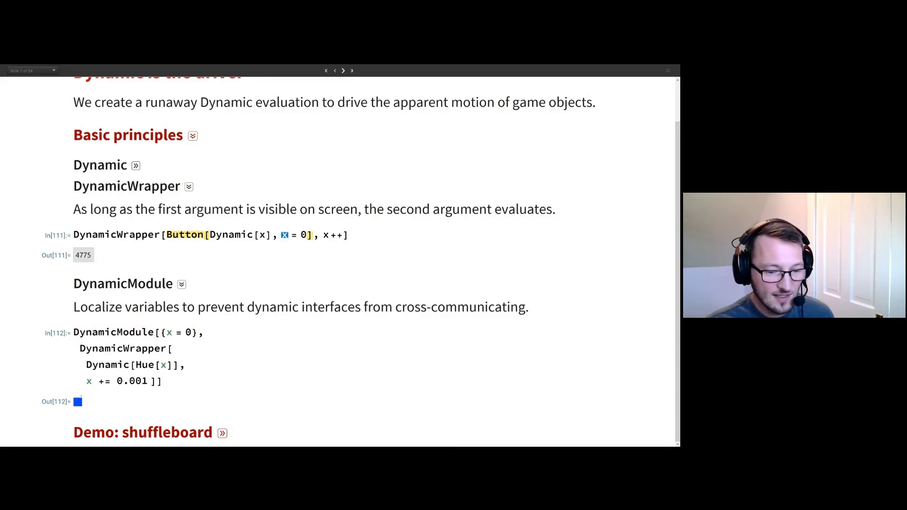
{"action": "left_click", "coordinate": [84, 254]}
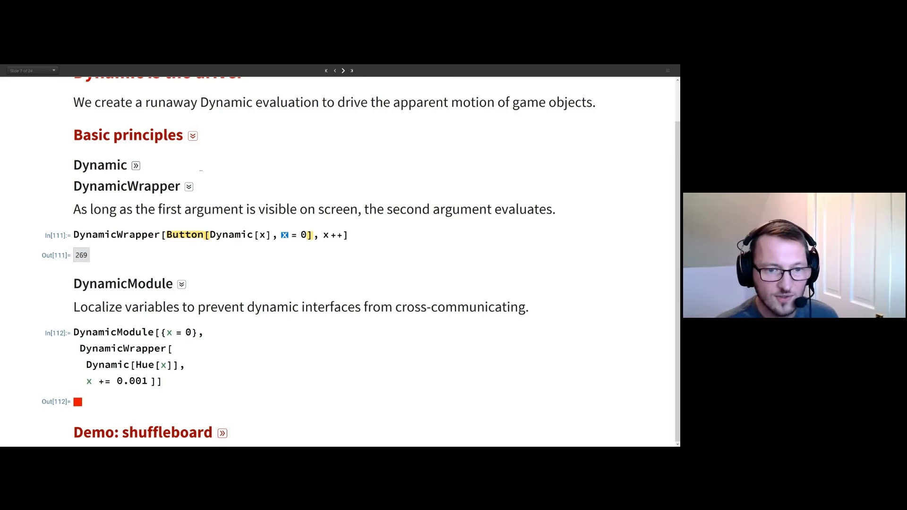
{"action": "left_click", "coordinate": [193, 136]}
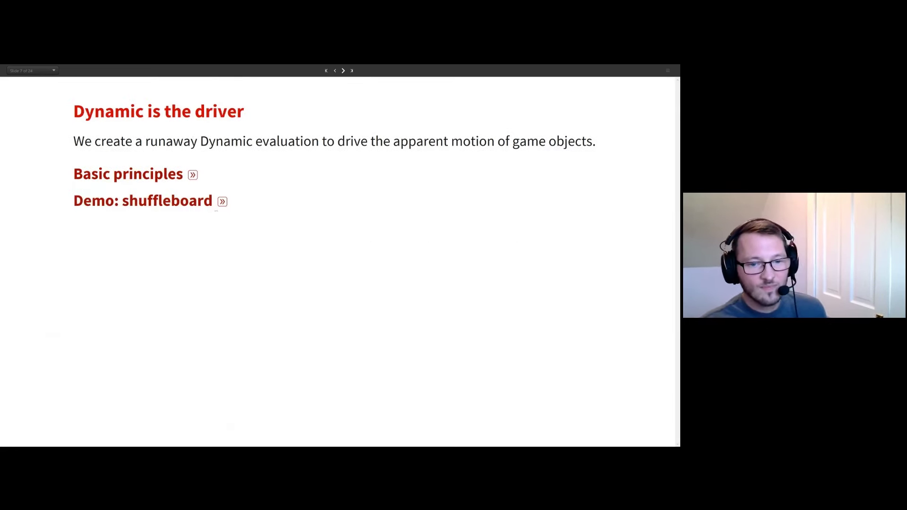
- Expand and run the shuffleboard demo, holding Ctrl to slide the puck past the blue stripe
{"action": "left_click", "coordinate": [221, 203]}
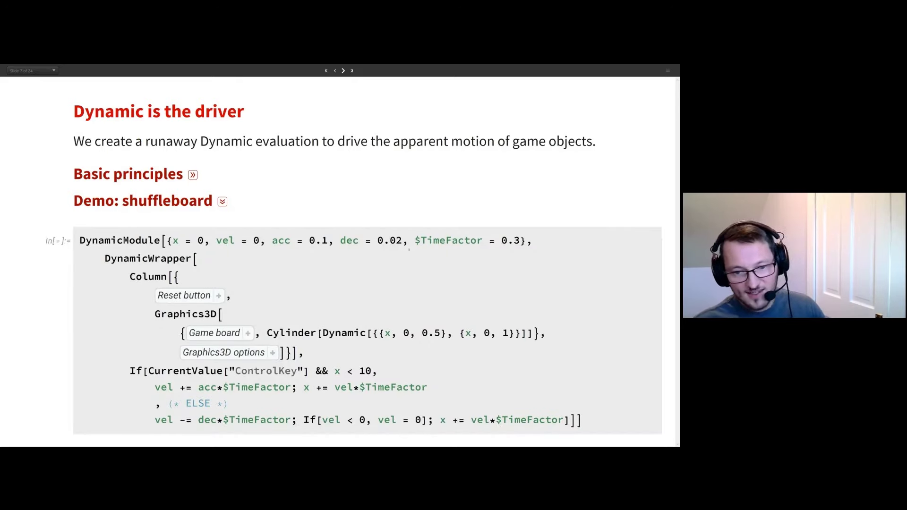
{"action": "left_click", "coordinate": [288, 275]}
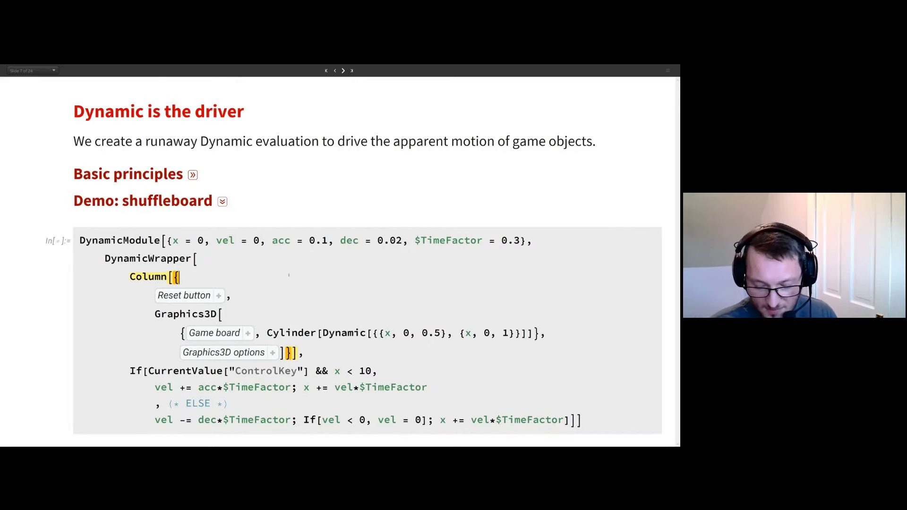
{"action": "key", "text": "shift+Return"}
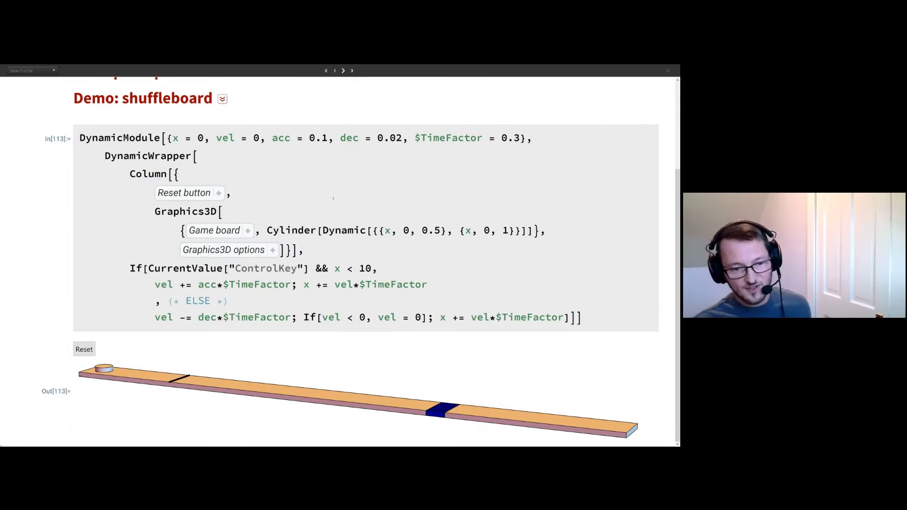
{"action": "key", "text": "ctrl"}
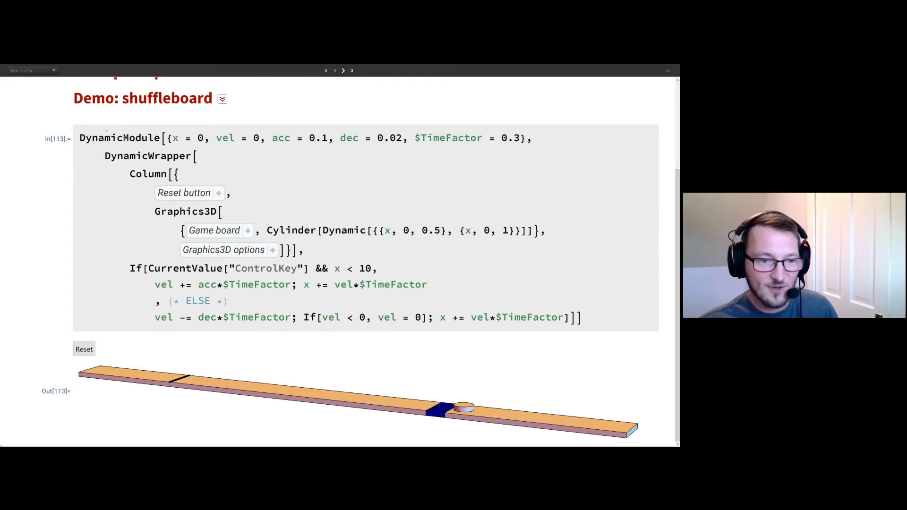
- Highlight DynamicModule, DynamicWrapper, the If test and $TimeFactor in the shuffleboard code, then advance
{"action": "double_click", "coordinate": [110, 138]}
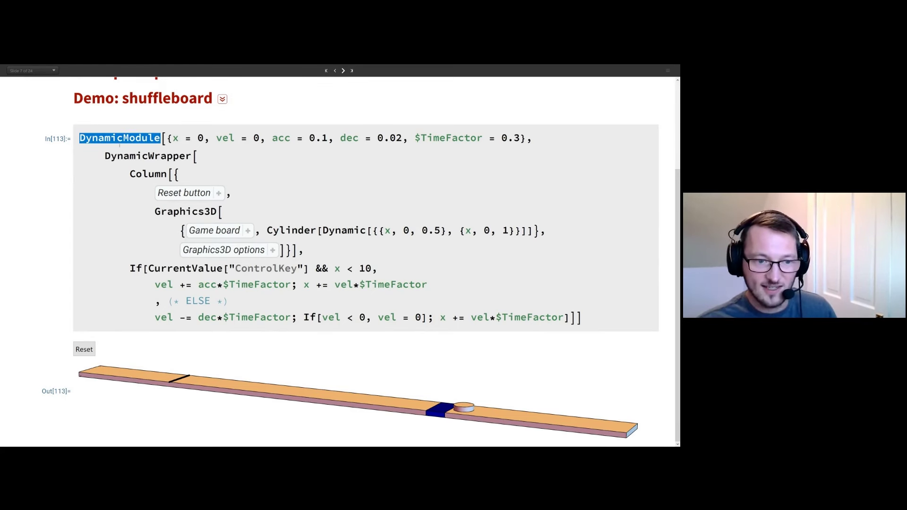
{"action": "double_click", "coordinate": [147, 156]}
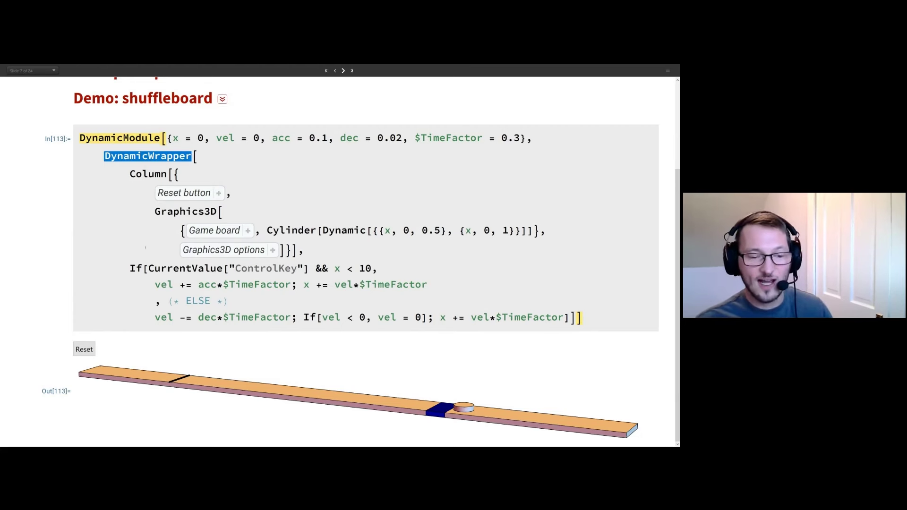
{"action": "triple_click", "coordinate": [135, 268]}
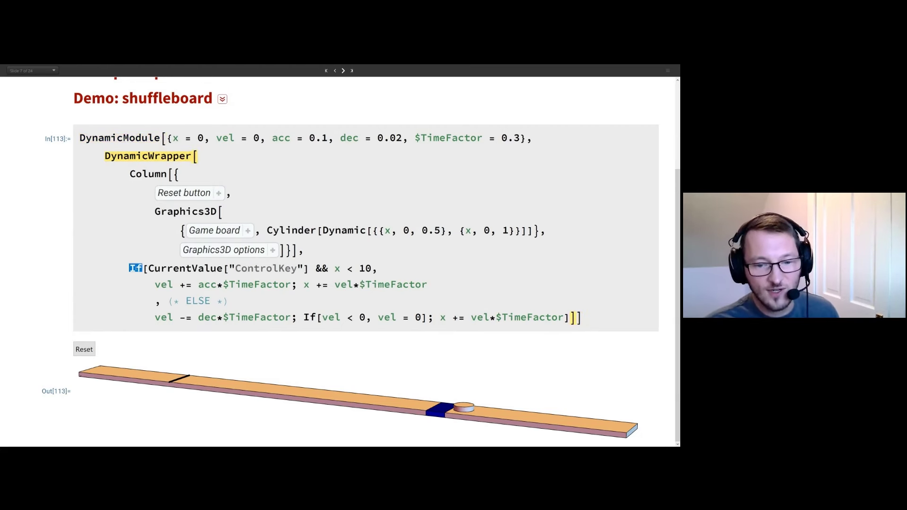
{"action": "left_click", "coordinate": [321, 285]}
{"action": "double_click", "coordinate": [337, 268]}
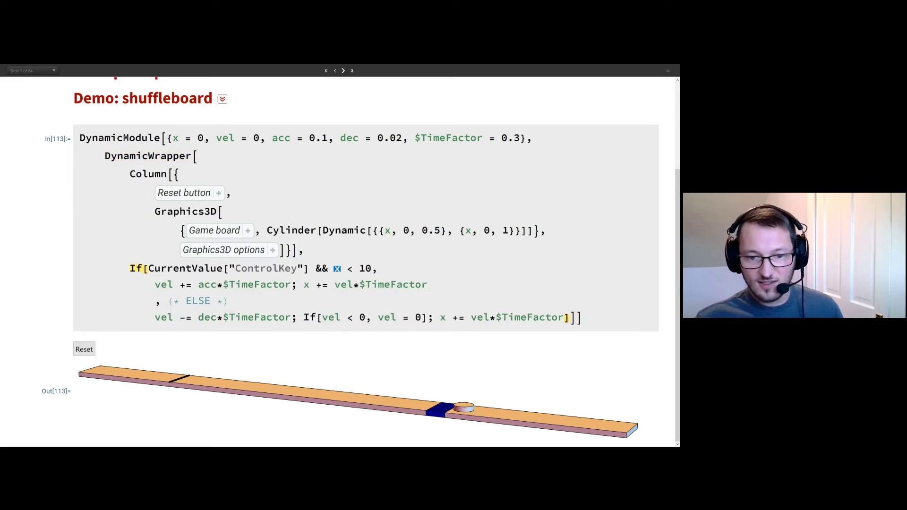
{"action": "triple_click", "coordinate": [344, 230]}
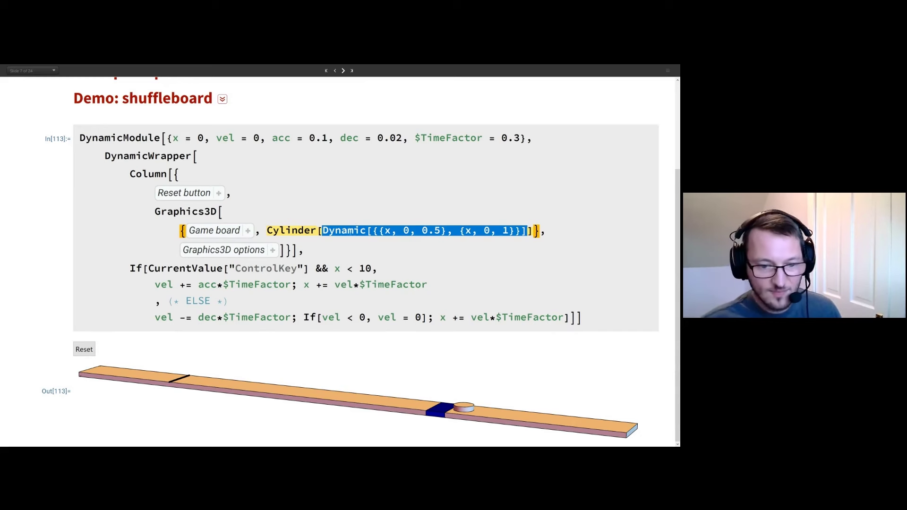
{"action": "double_click", "coordinate": [256, 284]}
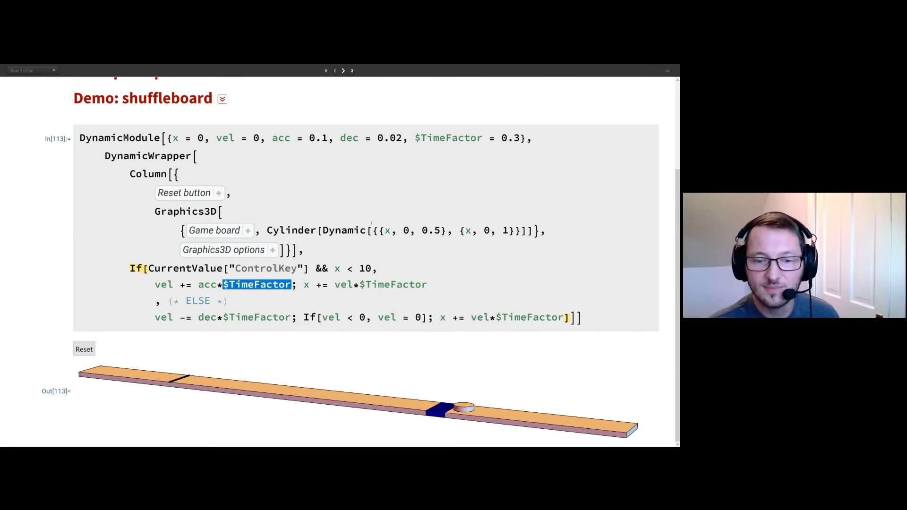
{"action": "left_click", "coordinate": [343, 71]}
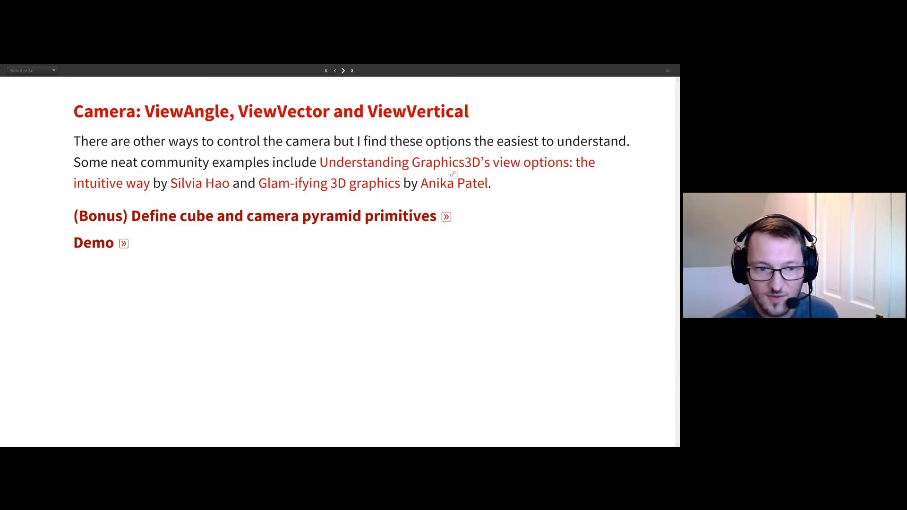
- Expand and evaluate the camera Demo to show Outside POV and Camera POV views
{"action": "left_click", "coordinate": [124, 243]}
{"action": "scroll", "coordinate": [329, 220], "scroll_direction": "down", "scroll_amount": 3}
{"action": "left_click", "coordinate": [356, 243]}
{"action": "key", "text": "shift+Return"}
{"action": "scroll", "coordinate": [356, 242], "scroll_direction": "down", "scroll_amount": 3}
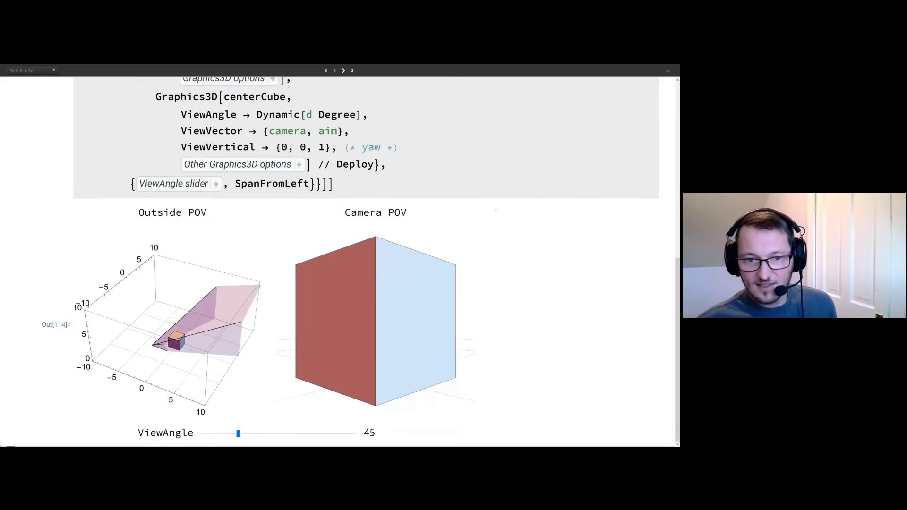
- Highlight the ViewAngle, ViewVector and ViewVertical options in the camera demo code
{"action": "double_click", "coordinate": [208, 115]}
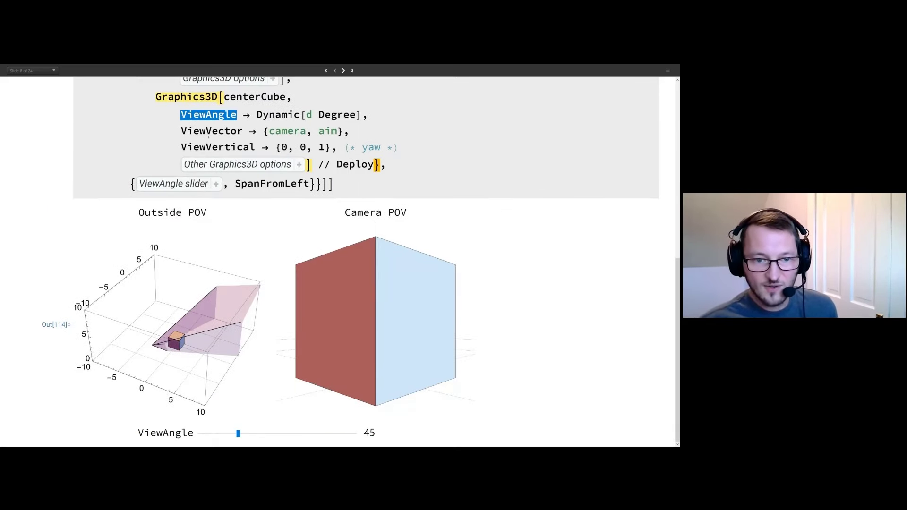
{"action": "double_click", "coordinate": [211, 131]}
{"action": "double_click", "coordinate": [218, 147]}
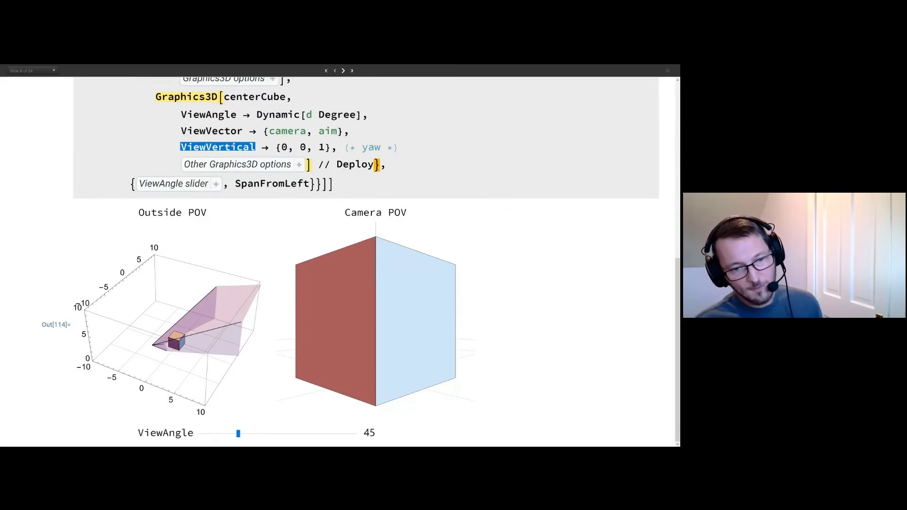
{"action": "key", "text": "ctrl+period"}
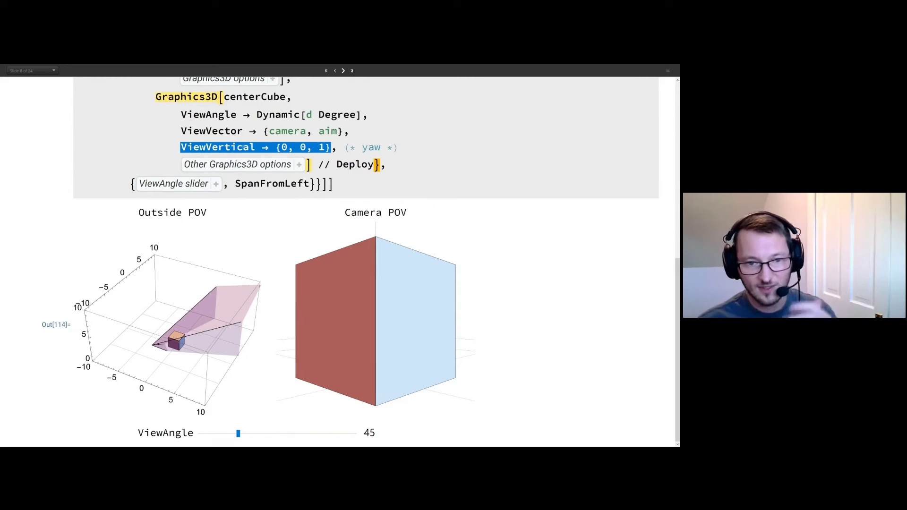
{"action": "key", "text": "Up"}
{"action": "key", "text": "ctrl+period"}
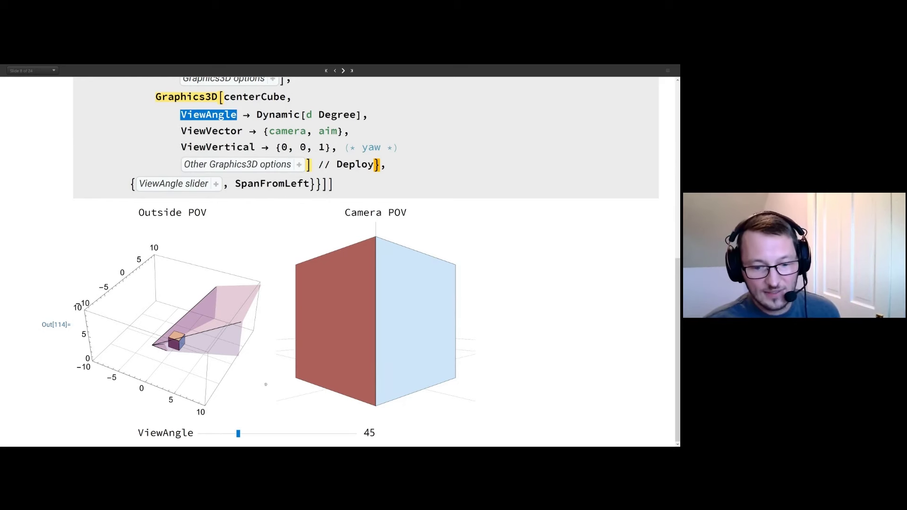
- Widen the ViewAngle slider to about 138, highlight {camera, aim} and aim, then advance
{"action": "left_click_drag", "start_coordinate": [238, 433], "coordinate": [275, 433]}
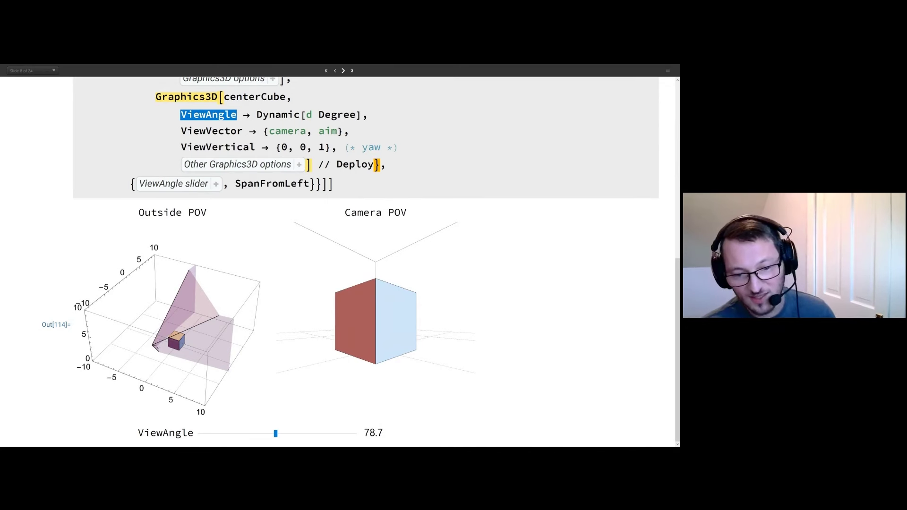
{"action": "left_click_drag", "start_coordinate": [275, 428], "coordinate": [249, 434]}
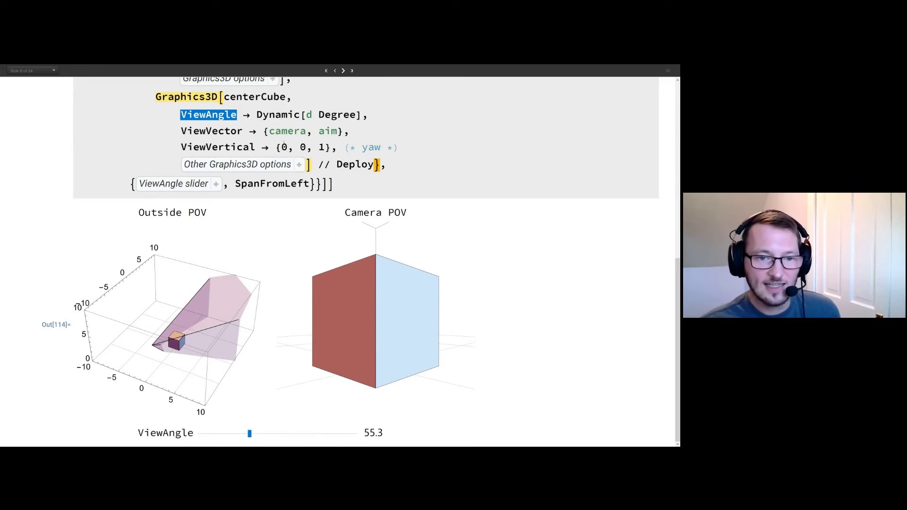
{"action": "double_click", "coordinate": [211, 131]}
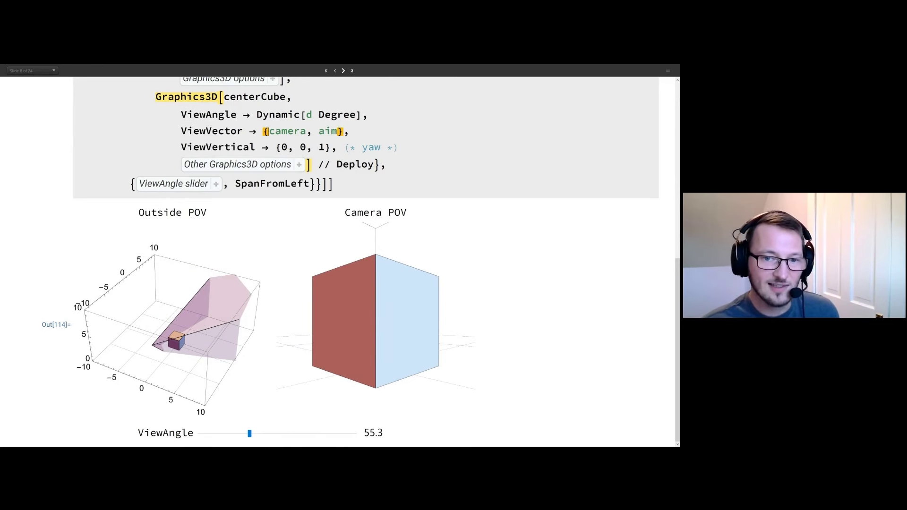
{"action": "double_click", "coordinate": [266, 131]}
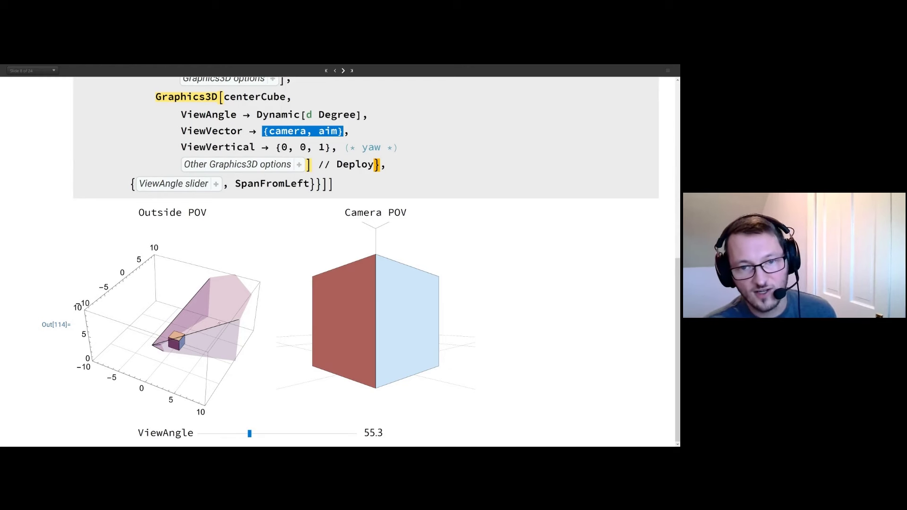
{"action": "double_click", "coordinate": [328, 131]}
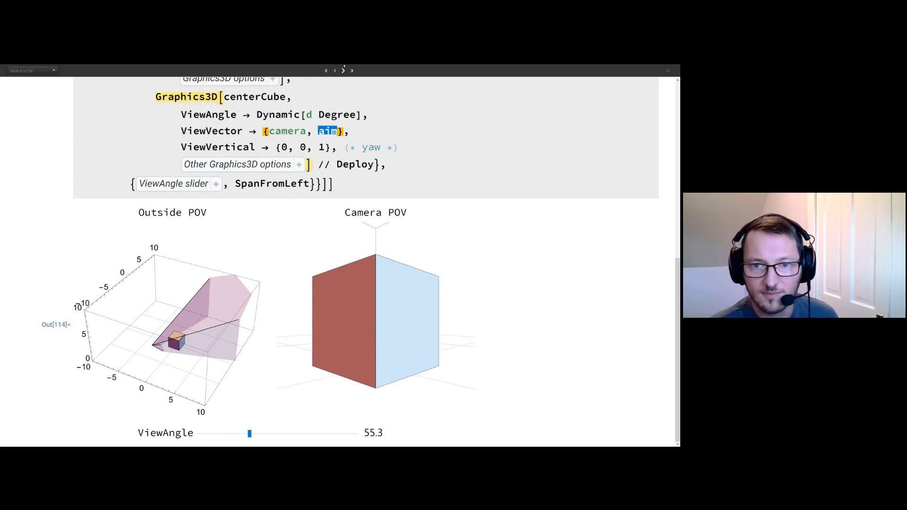
{"action": "left_click", "coordinate": [343, 70]}
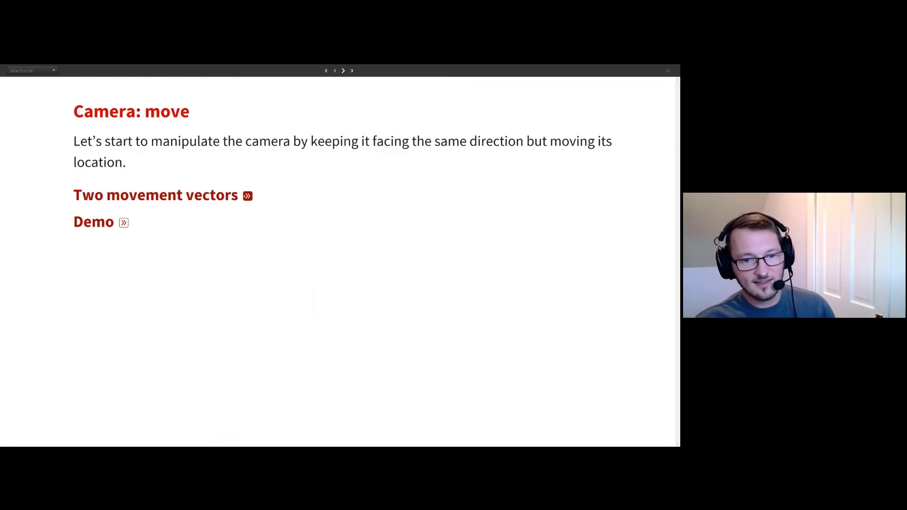
- Expand and collapse Two movement vectors, then expand the Demo to show its camera-moving code
{"action": "left_click", "coordinate": [246, 195]}
{"action": "scroll", "coordinate": [438, 218], "scroll_direction": "down", "scroll_amount": 2}
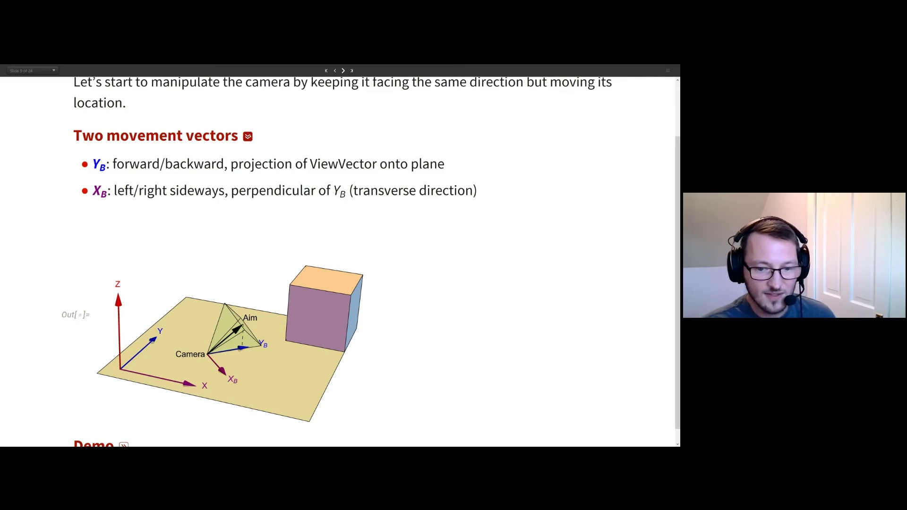
{"action": "left_click", "coordinate": [248, 136]}
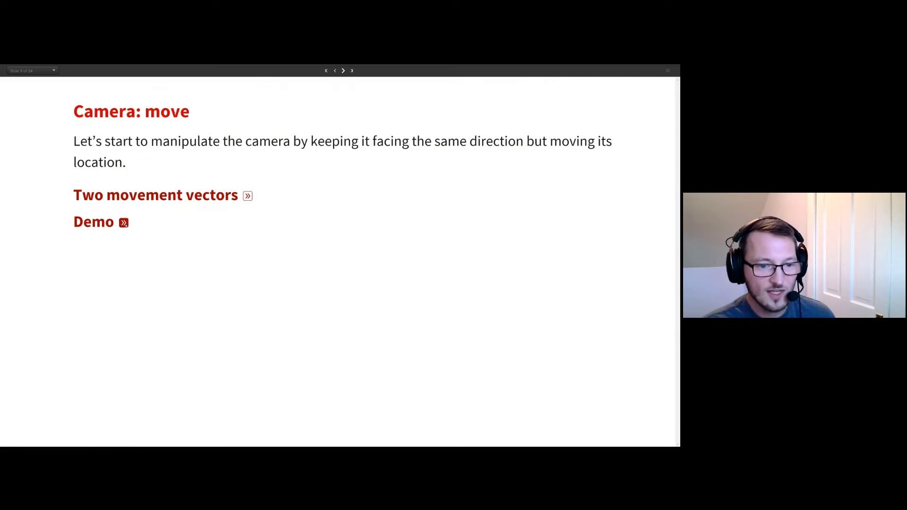
{"action": "left_click", "coordinate": [124, 223]}
{"action": "scroll", "coordinate": [124, 222], "scroll_direction": "down", "scroll_amount": 1}
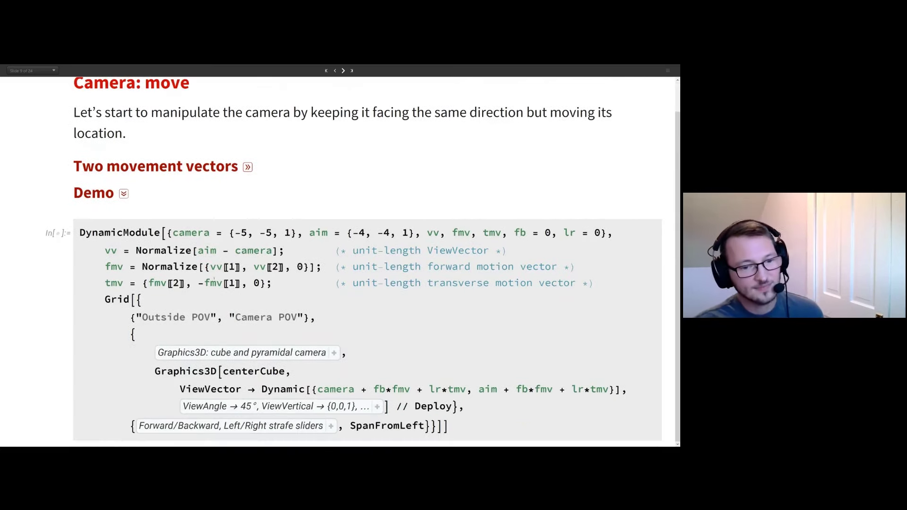
- Highlight the vv, fmv and tmv definitions and the dynamic ViewVector expression in the camera-move code
{"action": "left_click_drag", "start_coordinate": [104, 251], "coordinate": [279, 250]}
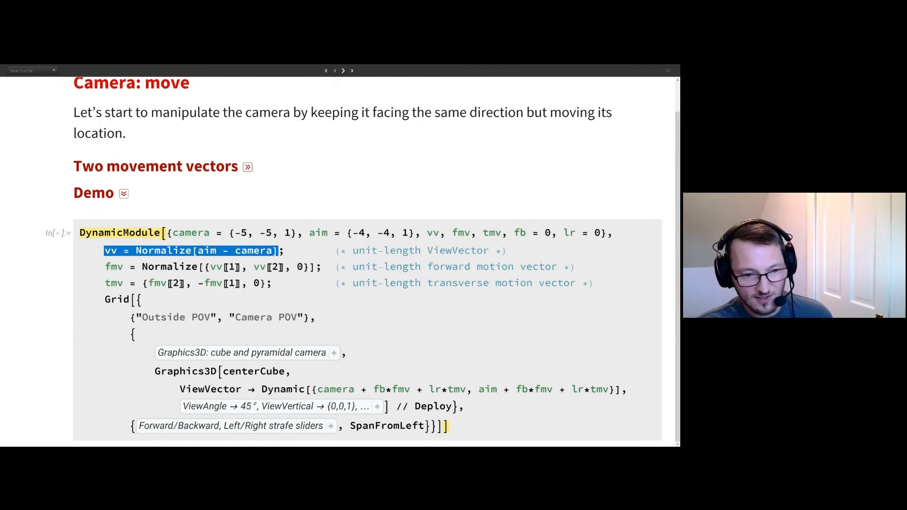
{"action": "double_click", "coordinate": [114, 267]}
{"action": "double_click", "coordinate": [114, 284]}
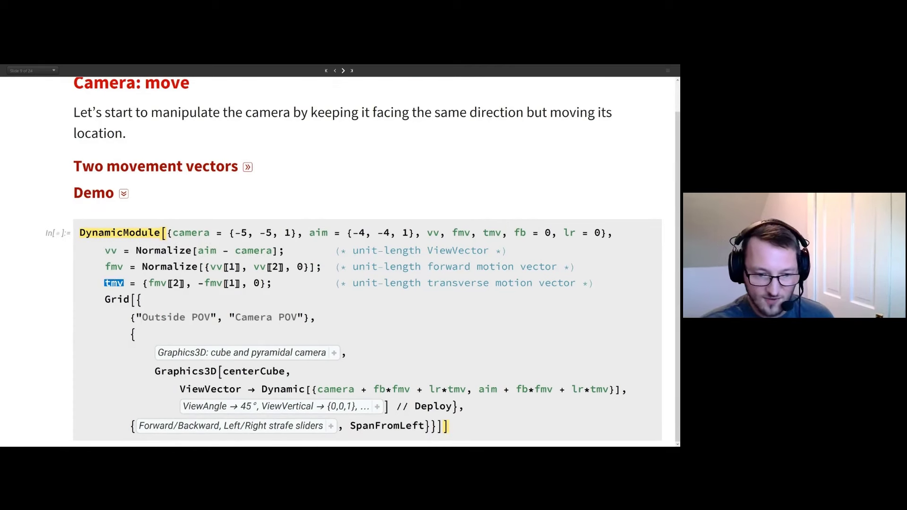
{"action": "left_click", "coordinate": [414, 323]}
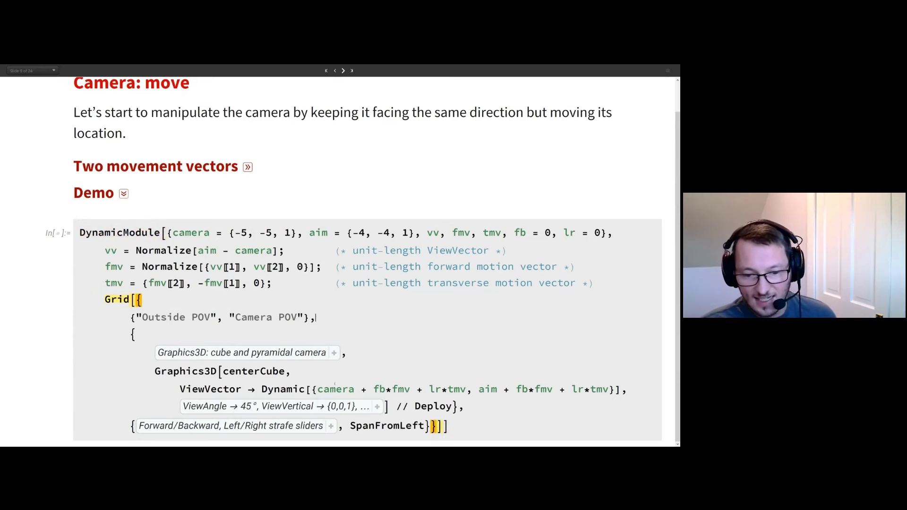
{"action": "triple_click", "coordinate": [289, 389]}
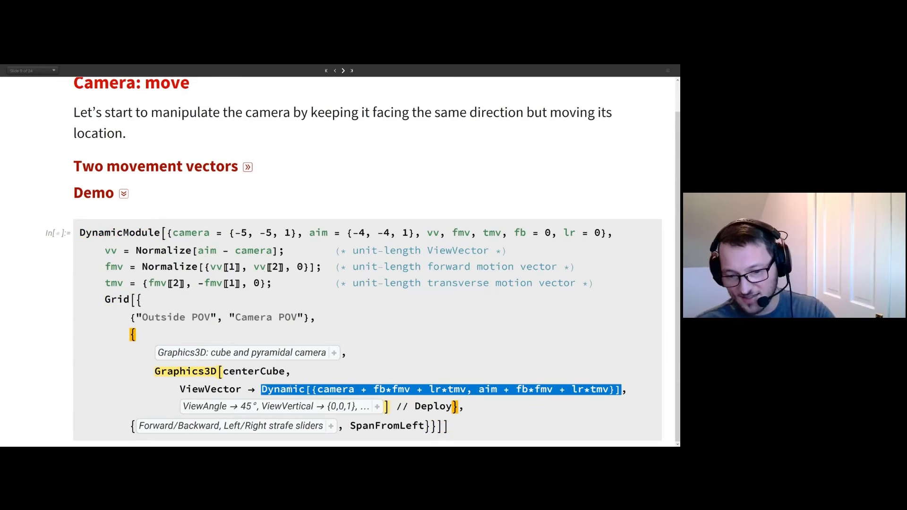
- Run the camera-move demo, shift the camera Left/Right to −0.2, and advance to slide 10
{"action": "key", "text": "shift+Return"}
{"action": "scroll", "coordinate": [312, 307], "scroll_direction": "down", "scroll_amount": 3}
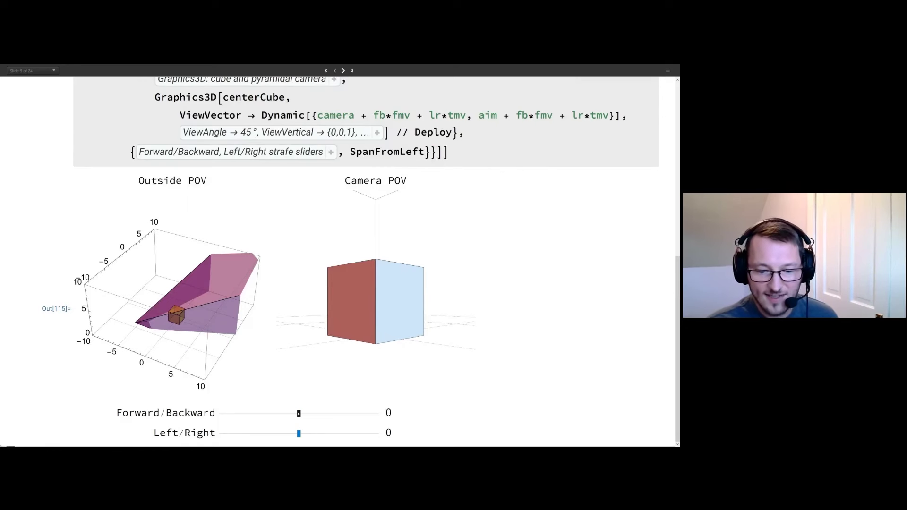
{"action": "left_click_drag", "start_coordinate": [298, 433], "coordinate": [297, 413]}
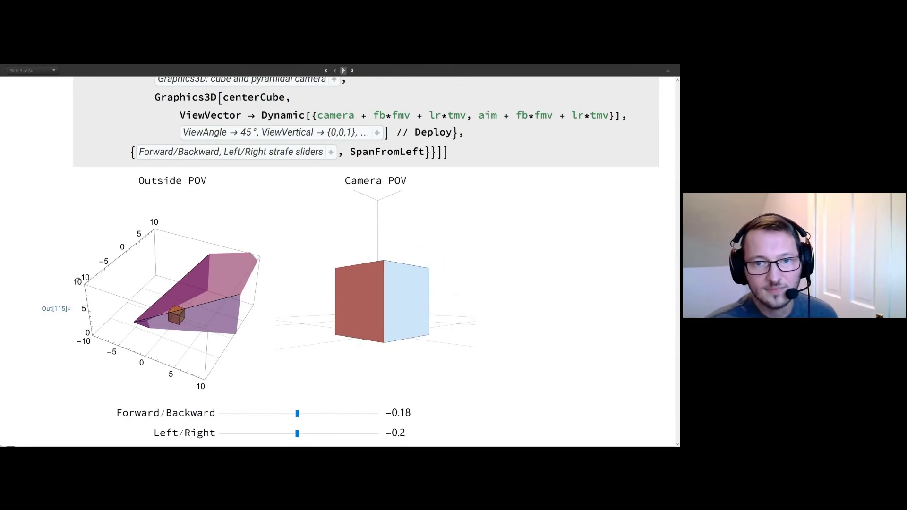
{"action": "left_click", "coordinate": [342, 70]}
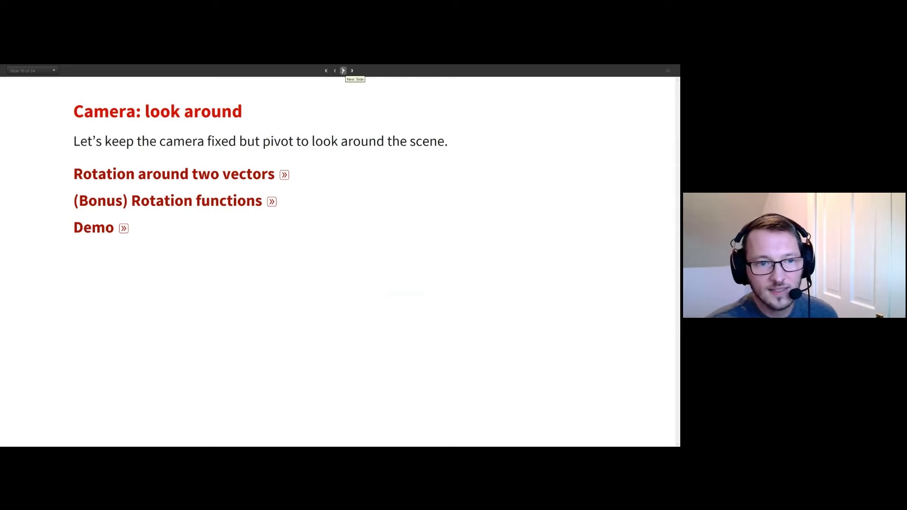
- Expand the Rotation around two vectors section, read through it, and collapse it again
{"action": "left_click", "coordinate": [283, 175]}
{"action": "scroll", "coordinate": [404, 192], "scroll_direction": "down", "scroll_amount": 2}
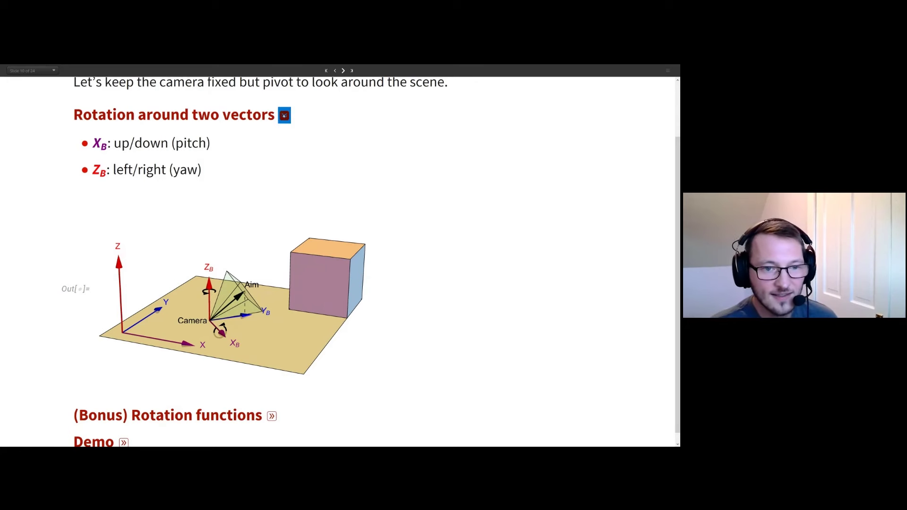
{"action": "left_click", "coordinate": [283, 115]}
- Expand the look-around Demo, swivel its camera left and back, and advance to the User input slide
{"action": "left_click", "coordinate": [123, 228]}
{"action": "scroll", "coordinate": [339, 273], "scroll_direction": "down", "scroll_amount": 2}
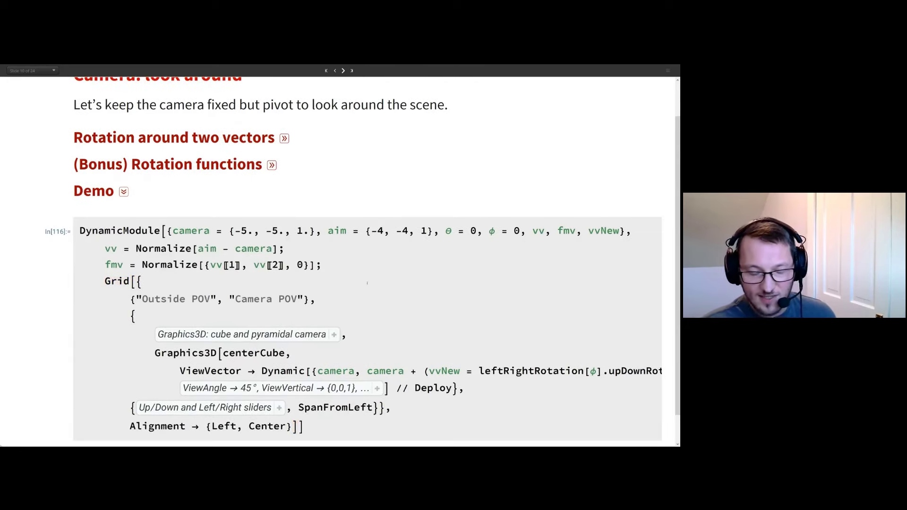
{"action": "scroll", "coordinate": [369, 285], "scroll_direction": "down", "scroll_amount": 5}
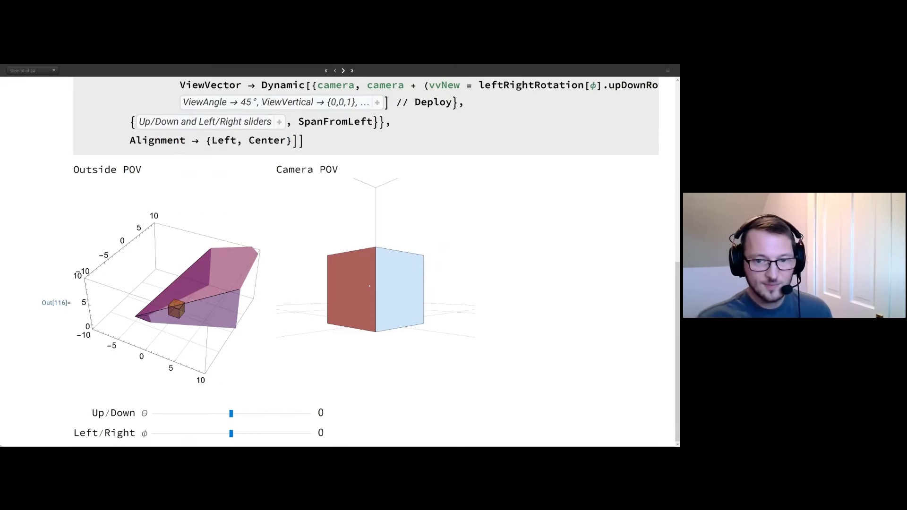
{"action": "double_click", "coordinate": [385, 85]}
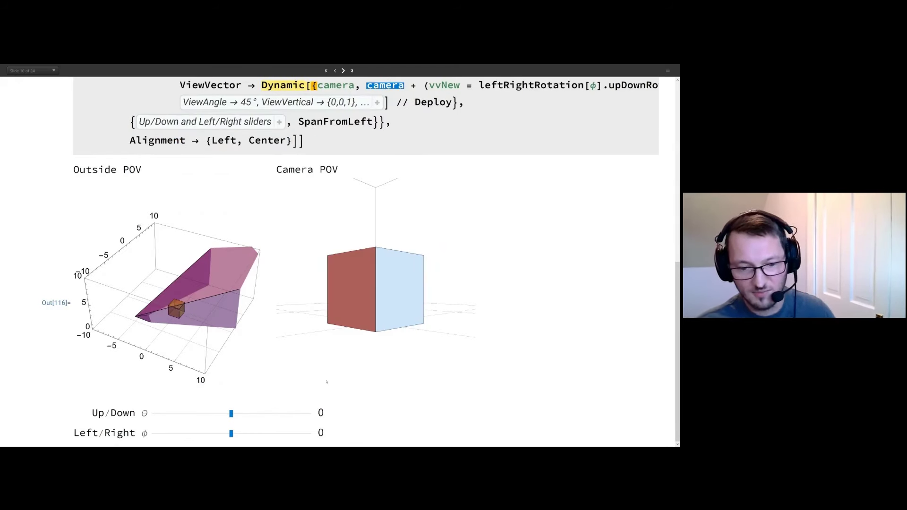
{"action": "left_click_drag", "start_coordinate": [231, 434], "coordinate": [241, 413]}
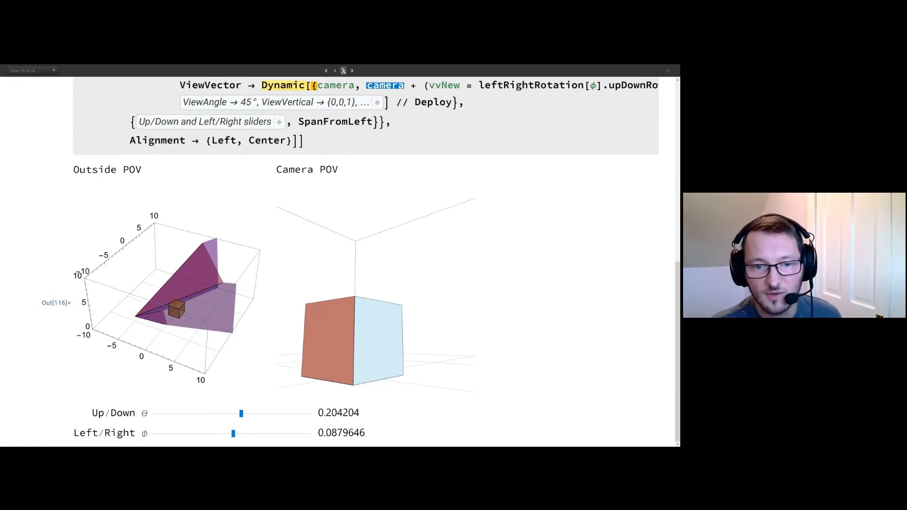
{"action": "left_click", "coordinate": [343, 70]}
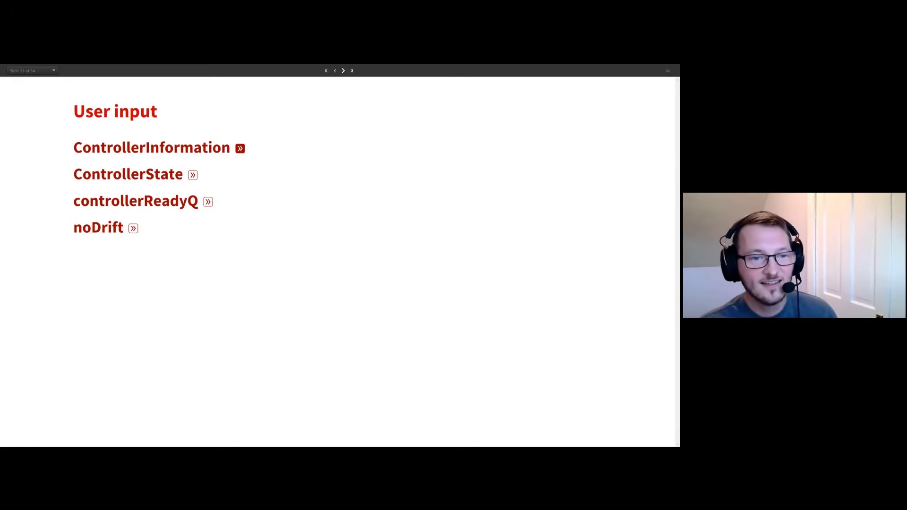
{"action": "left_click", "coordinate": [240, 149]}
- Run ControllerInformation[], inspect the Xbox 360 controller's 18 raw controls, then delete the output
{"action": "key", "text": "shift+Return"}
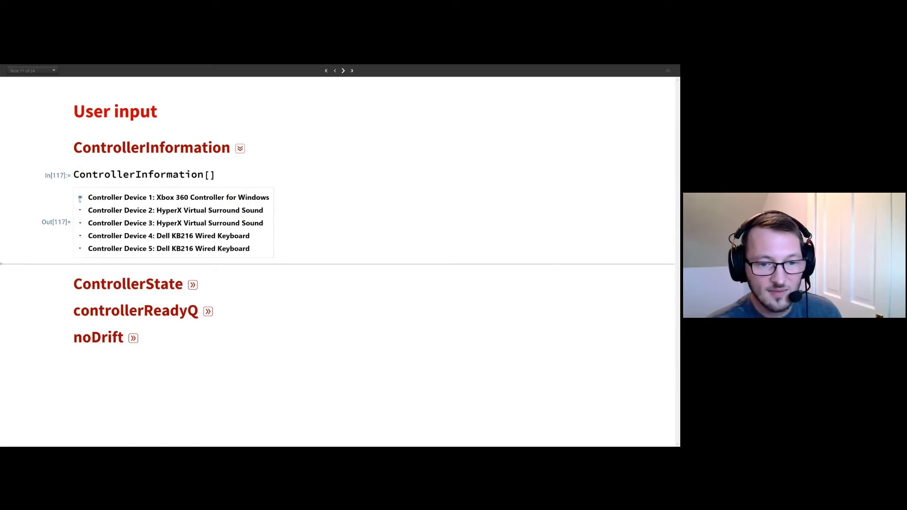
{"action": "left_click", "coordinate": [80, 198]}
{"action": "left_click", "coordinate": [182, 266]}
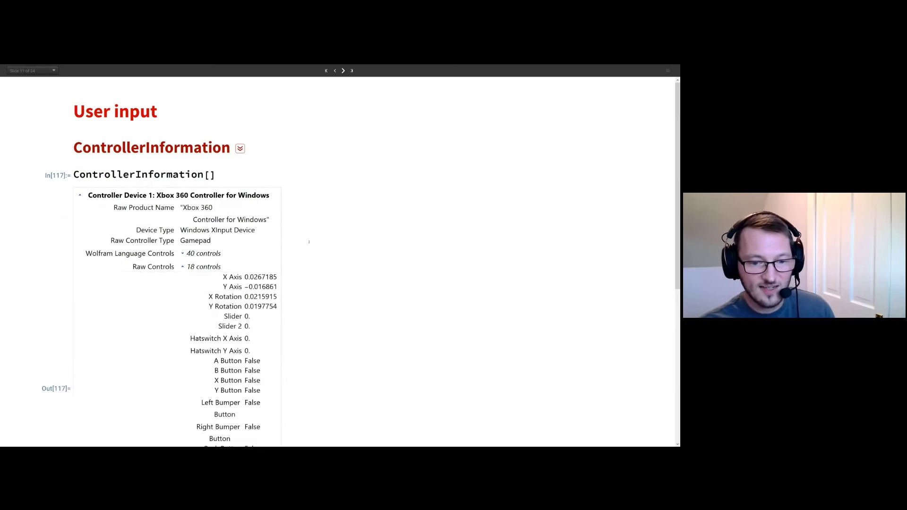
{"action": "scroll", "coordinate": [323, 235], "scroll_direction": "down", "scroll_amount": 2}
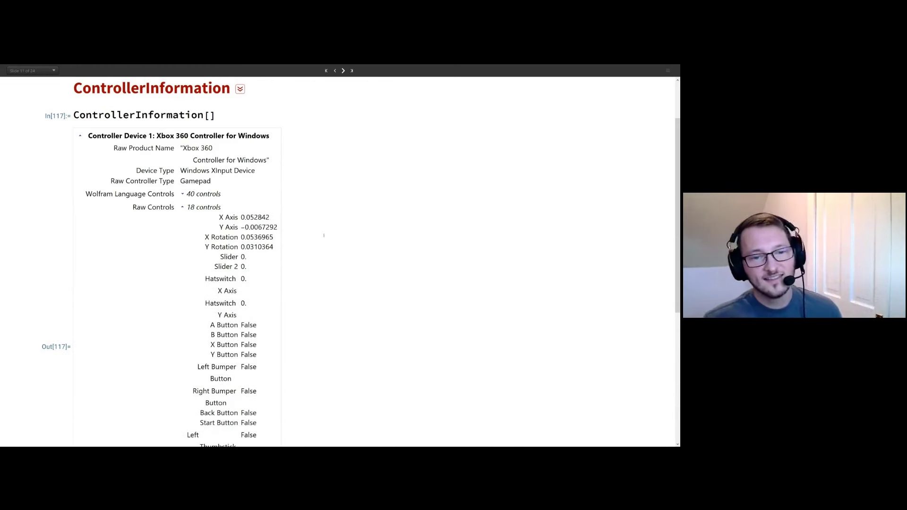
{"action": "left_click", "coordinate": [661, 133]}
{"action": "key", "text": "Delete"}
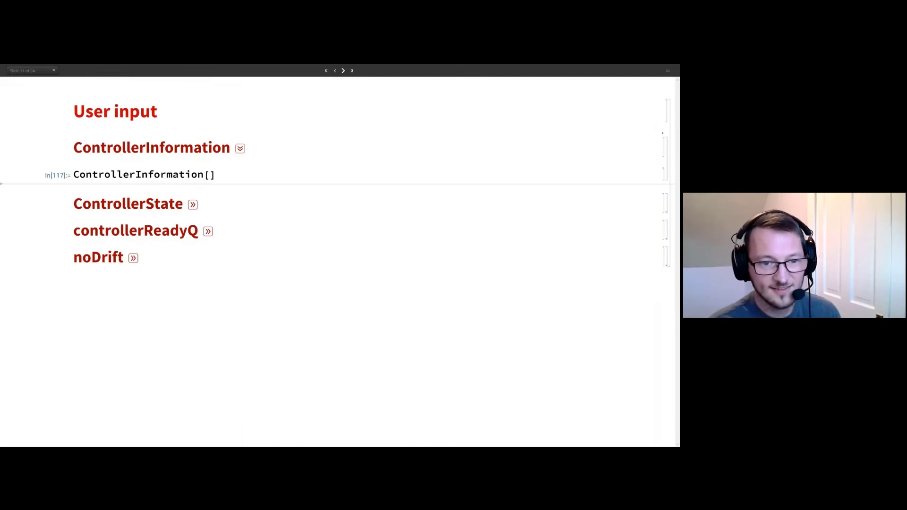
- Expand the ControllerState section and evaluate its dynamic ControllerState cell
{"action": "left_click", "coordinate": [192, 204]}
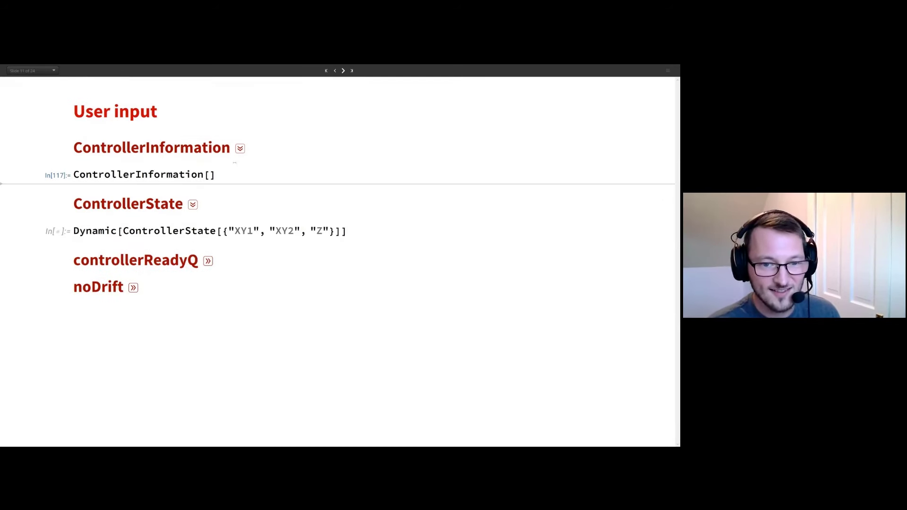
{"action": "left_click", "coordinate": [240, 148]}
{"action": "key", "text": "shift+Return"}
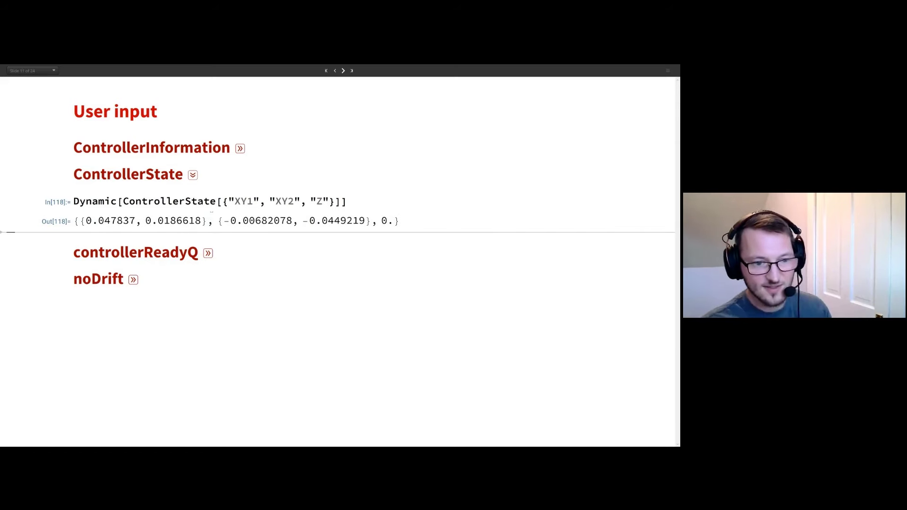
- Show the controllerReadyQ code, highlighting its FailureQ controller check, then collapse it
{"action": "left_click", "coordinate": [208, 253]}
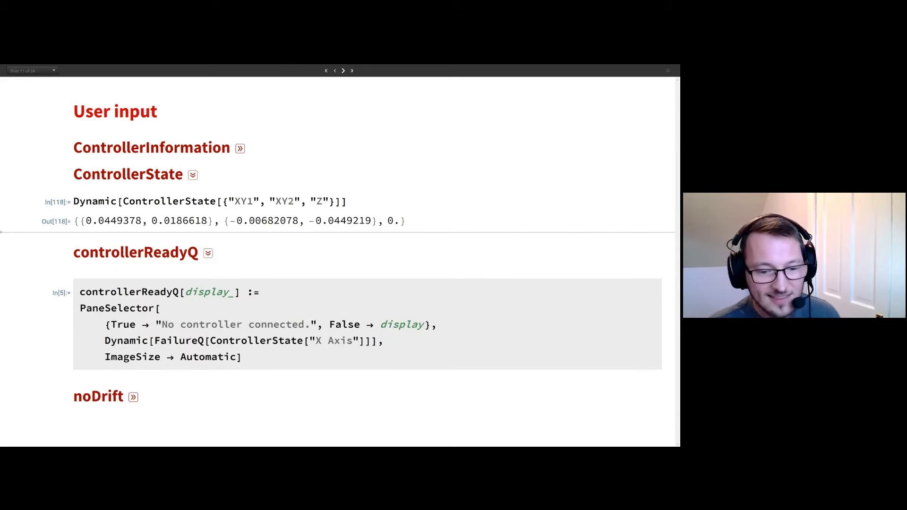
{"action": "left_click_drag", "start_coordinate": [154, 341], "coordinate": [371, 340]}
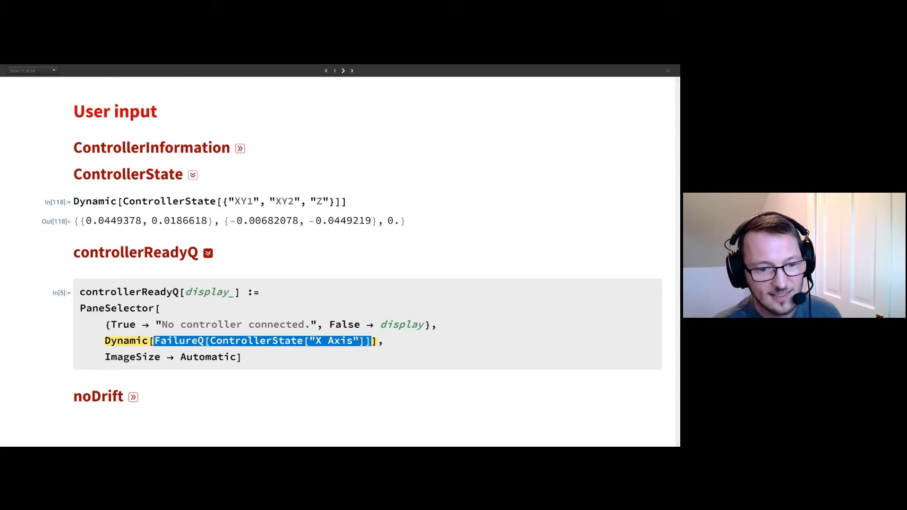
{"action": "left_click", "coordinate": [208, 252]}
- Evaluate the Dynamic noDrift readout, highlight its Chop call, and advance to the camera control slide
{"action": "left_click", "coordinate": [133, 279]}
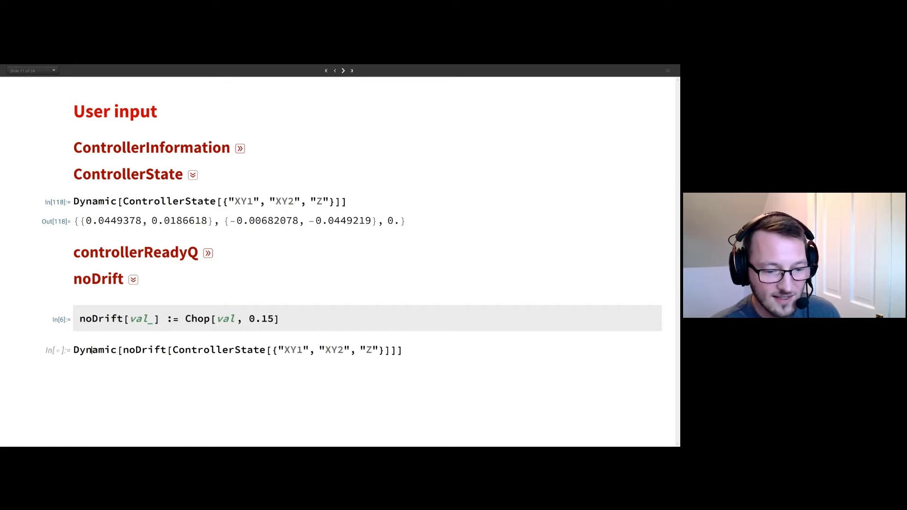
{"action": "key", "text": "shift+Return"}
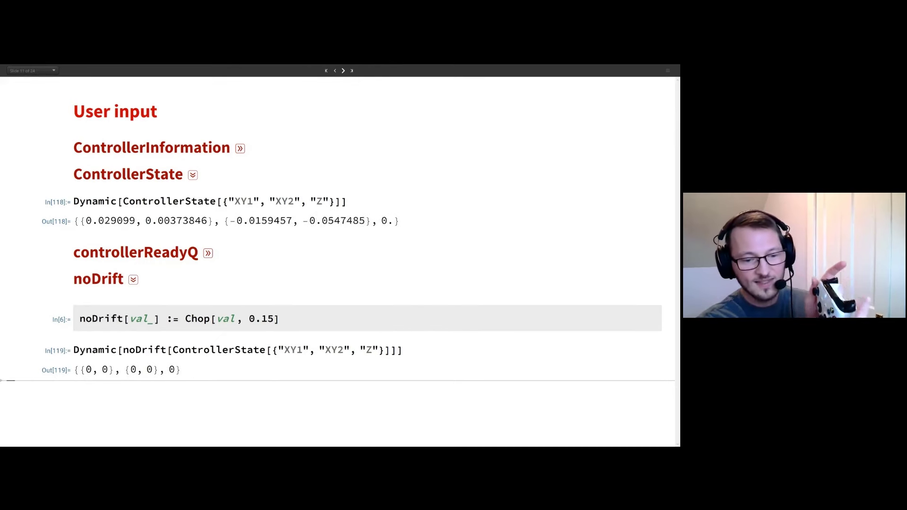
{"action": "left_click", "coordinate": [151, 319]}
{"action": "double_click", "coordinate": [197, 319]}
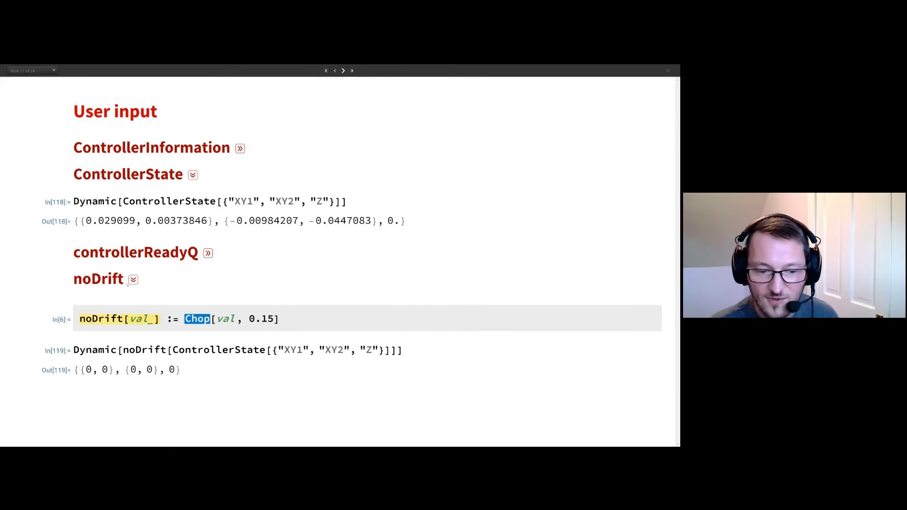
{"action": "left_click", "coordinate": [343, 70]}
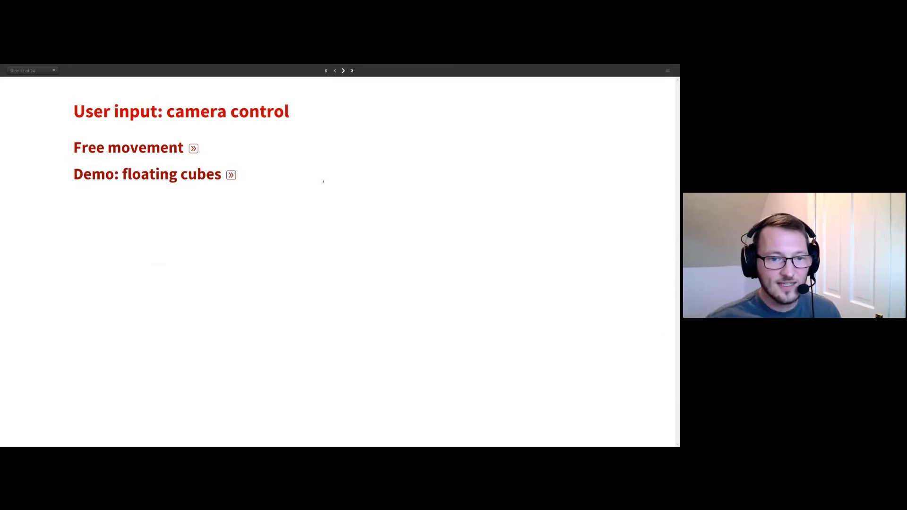
- Expand the freeMovement code, highlighting ControllerState, the noDrift[controls] call and the vv, fmv, tmv lines
{"action": "left_click", "coordinate": [194, 148]}
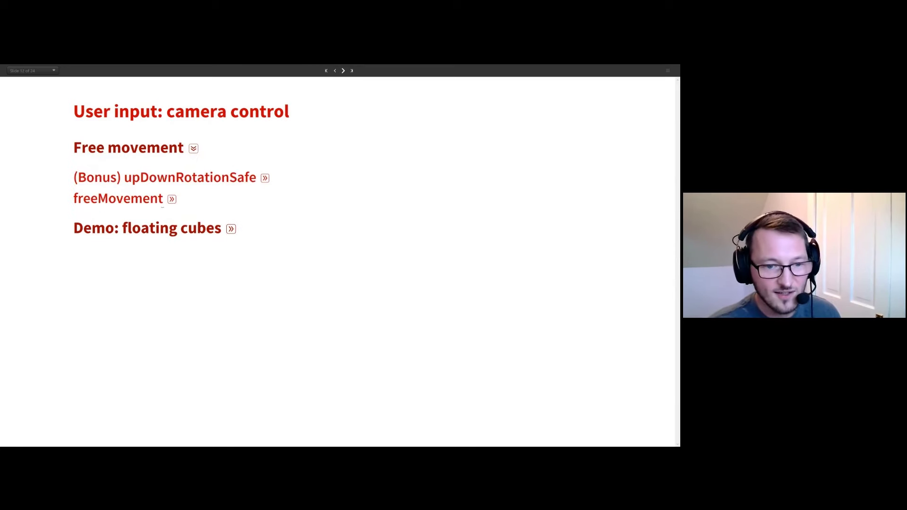
{"action": "left_click", "coordinate": [171, 198]}
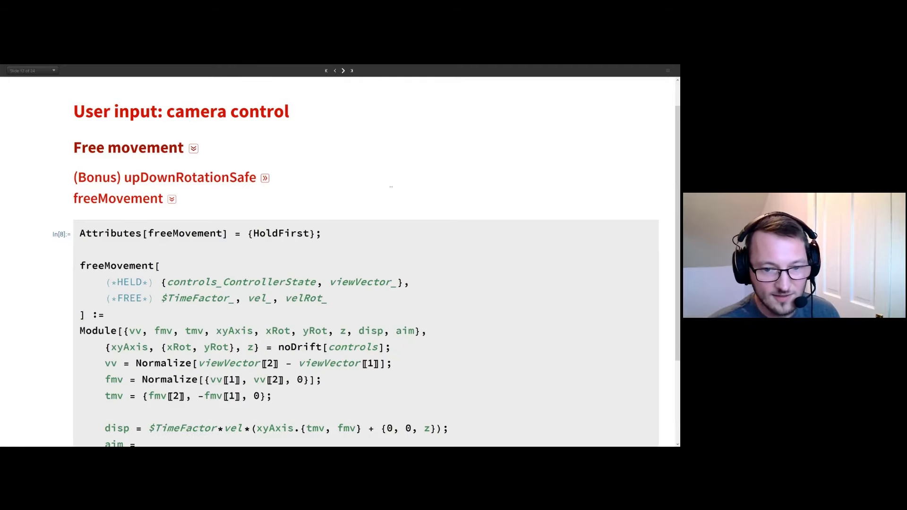
{"action": "scroll", "coordinate": [410, 198], "scroll_direction": "down", "scroll_amount": 5}
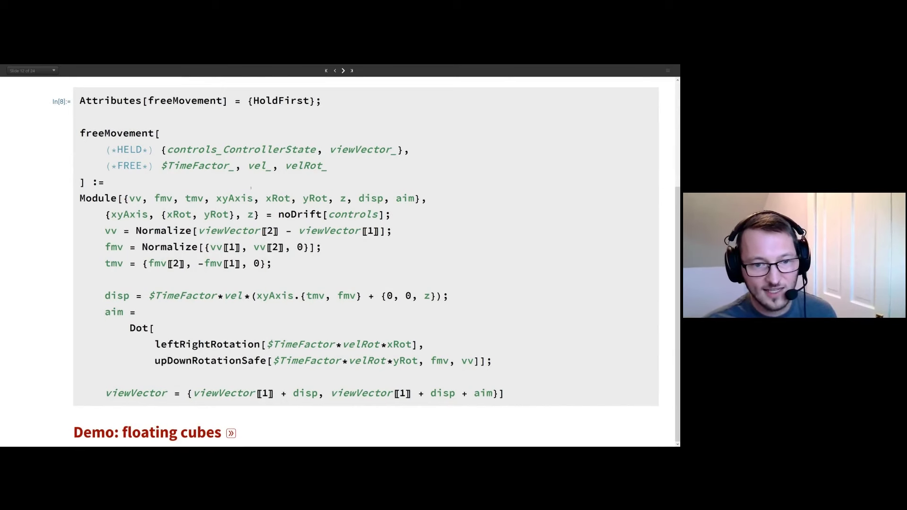
{"action": "double_click", "coordinate": [230, 151]}
{"action": "left_click_drag", "start_coordinate": [279, 215], "coordinate": [385, 214]}
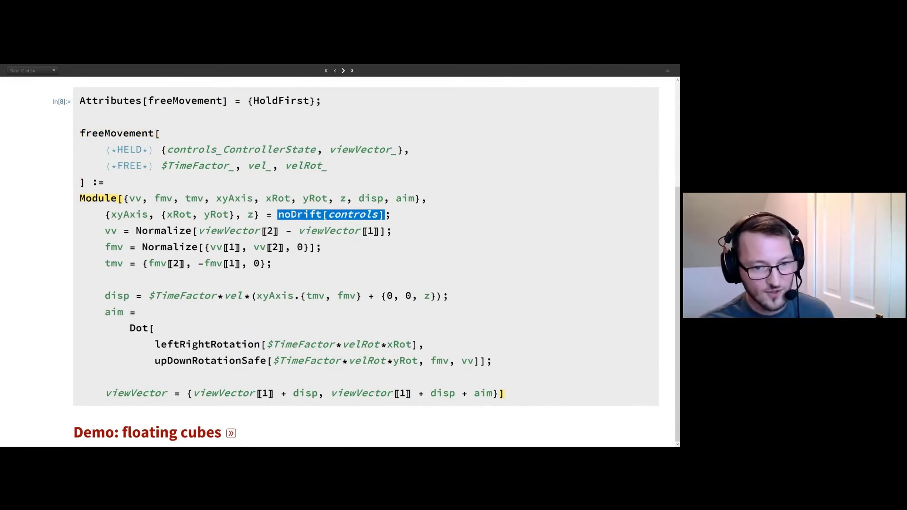
{"action": "left_click_drag", "start_coordinate": [104, 232], "coordinate": [105, 280]}
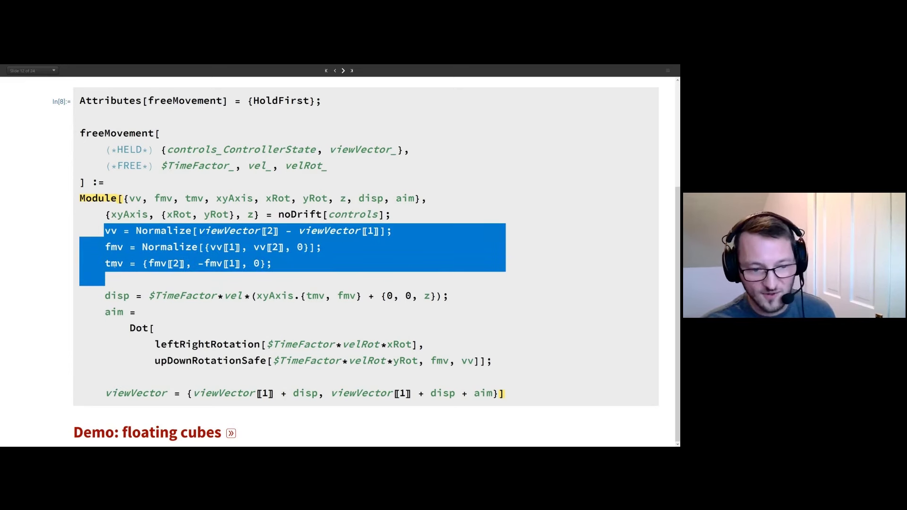
{"action": "left_click", "coordinate": [211, 295]}
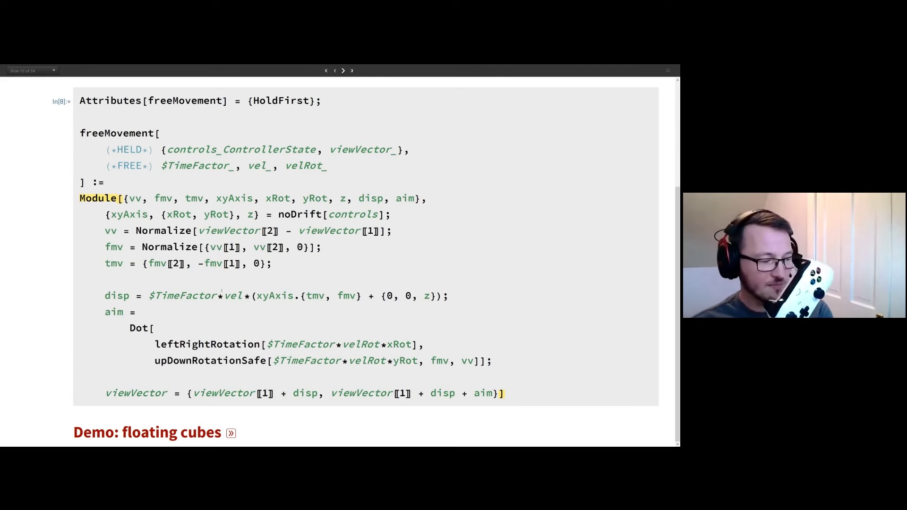
- Highlight vel, $TimeFactor, disp and the upDownRotationSafe call, then collapse the freeMovement code
{"action": "double_click", "coordinate": [233, 296]}
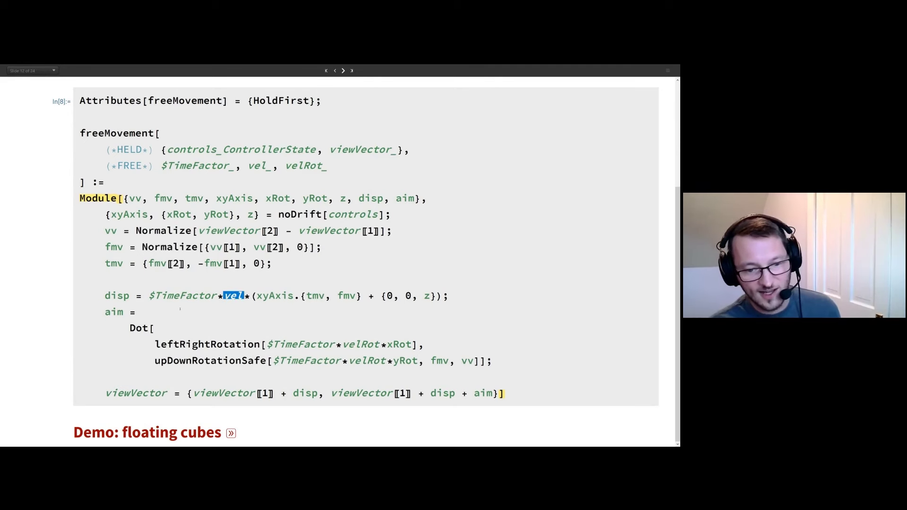
{"action": "double_click", "coordinate": [174, 295]}
{"action": "double_click", "coordinate": [122, 295]}
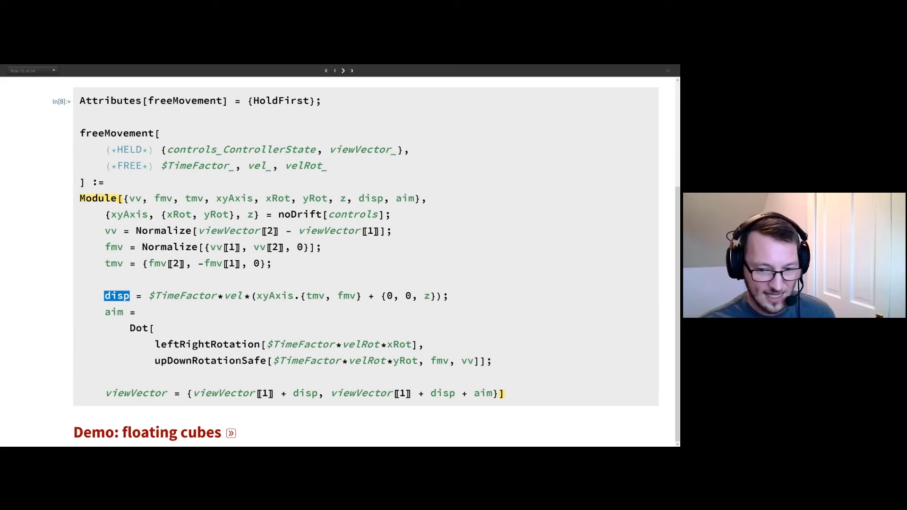
{"action": "double_click", "coordinate": [227, 361]}
{"action": "left_click", "coordinate": [211, 344]}
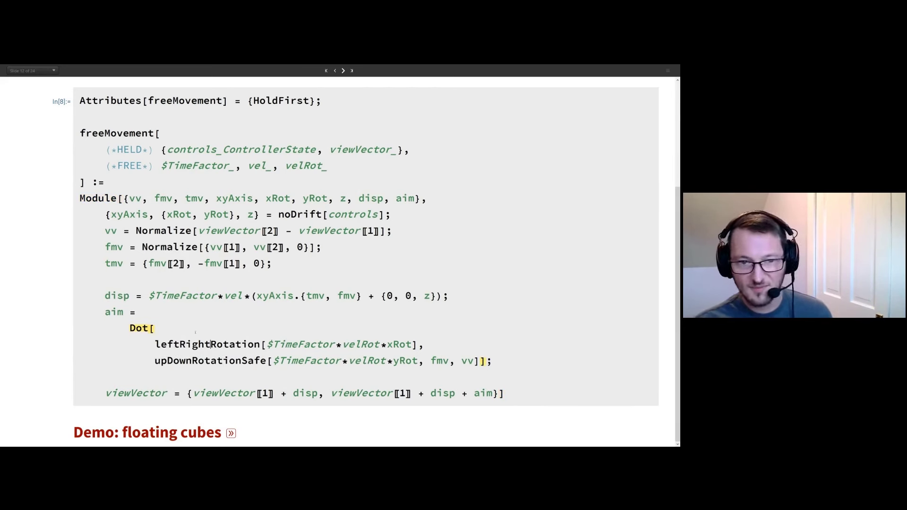
{"action": "scroll", "coordinate": [349, 162], "scroll_direction": "up", "scroll_amount": 1}
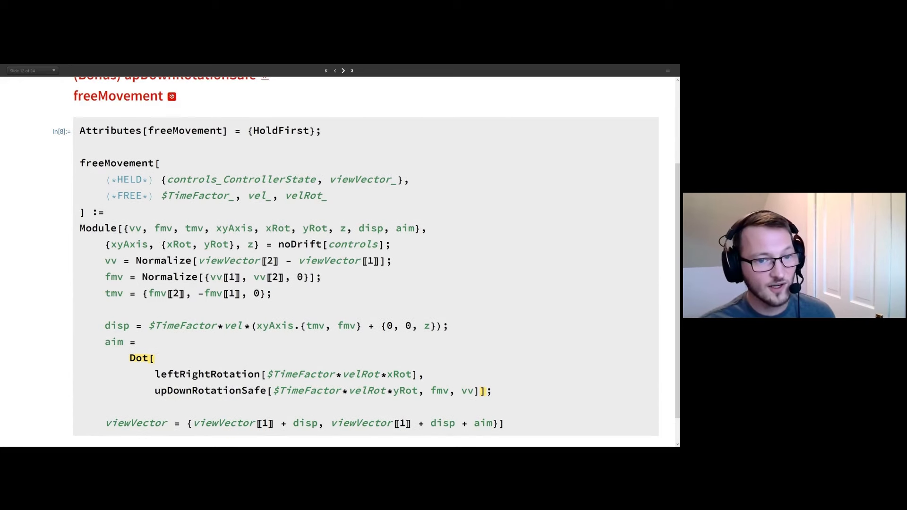
{"action": "left_click", "coordinate": [171, 96]}
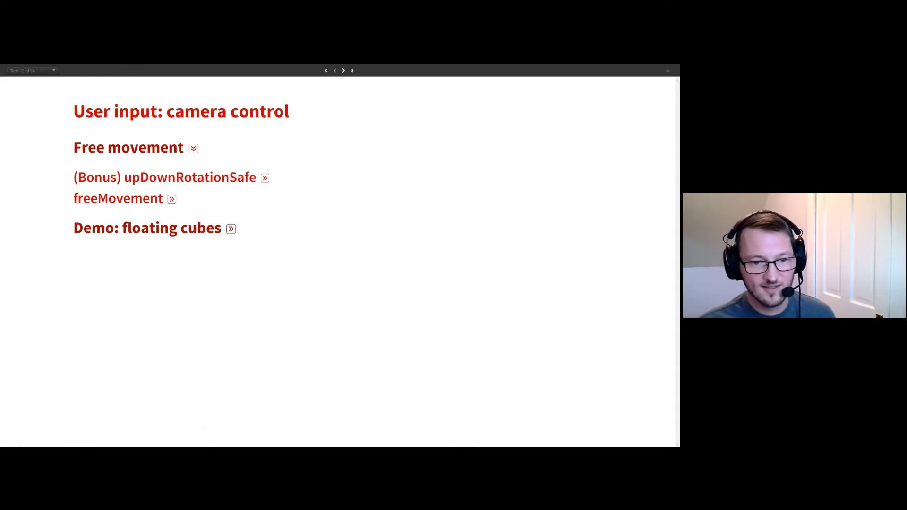
- Expand Demo: floating cubes and evaluate the cubes setup cell
{"action": "left_click", "coordinate": [231, 229]}
{"action": "scroll", "coordinate": [231, 228], "scroll_direction": "down", "scroll_amount": 1}
{"action": "left_click", "coordinate": [156, 226]}
{"action": "key", "text": "shift+Return"}
- Run the floating cubes demo, then advance to the Collision detection: GJK algorithm slide
{"action": "scroll", "coordinate": [337, 310], "scroll_direction": "down", "scroll_amount": 1}
{"action": "left_click", "coordinate": [337, 310]}
{"action": "key", "text": "shift+Return"}
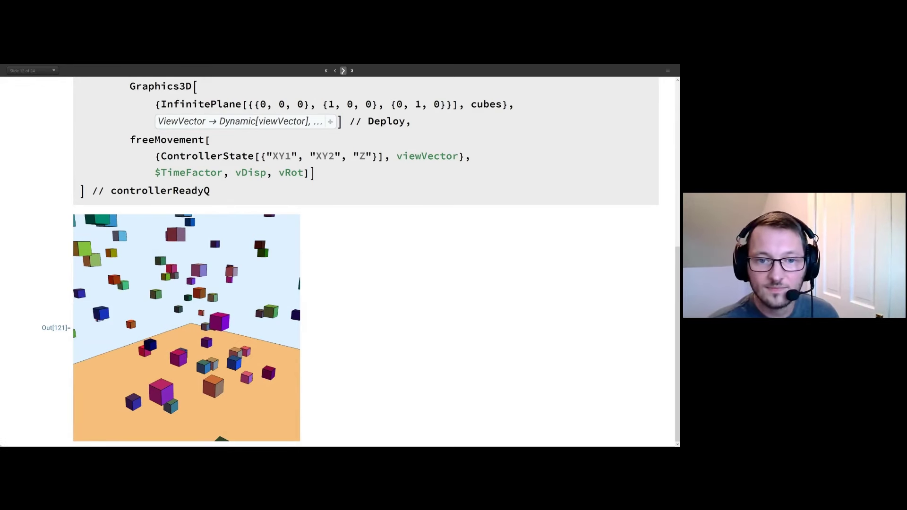
{"action": "left_click", "coordinate": [343, 71]}
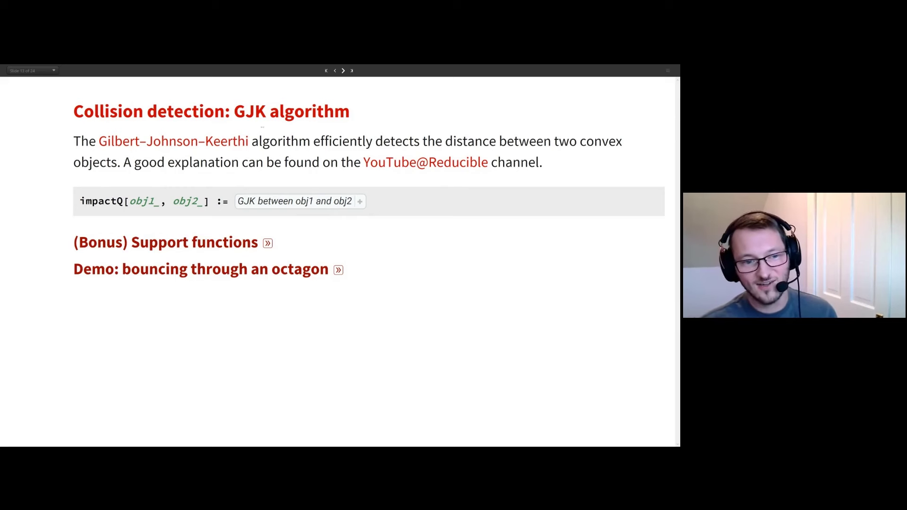
- Highlight impactQ, expand the octagon bouncing demo, and evaluate the octagon wall surfaces
{"action": "double_click", "coordinate": [118, 201]}
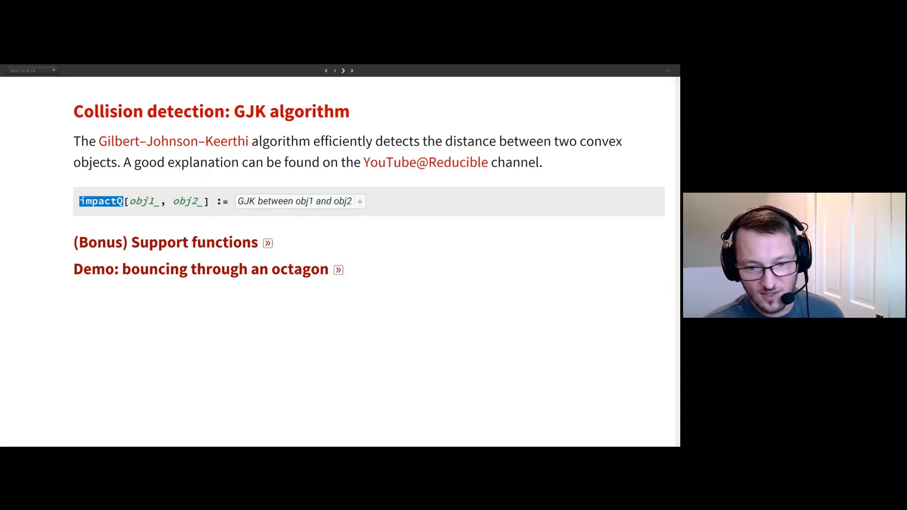
{"action": "left_click", "coordinate": [338, 270]}
{"action": "scroll", "coordinate": [354, 262], "scroll_direction": "down", "scroll_amount": 1}
{"action": "left_click", "coordinate": [223, 265]}
{"action": "key", "text": "shift+Return"}
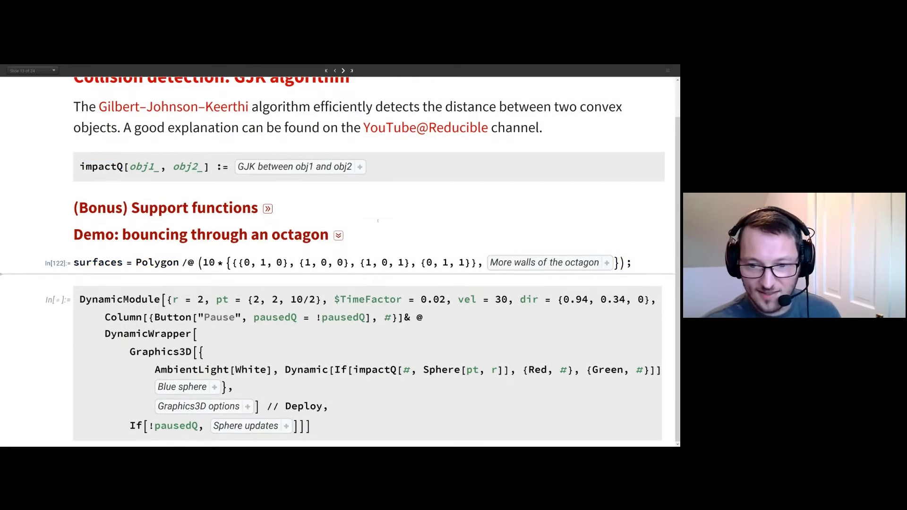
- Run the bouncing sphere octagon demo and highlight its impactQ collision test
{"action": "left_click", "coordinate": [216, 332]}
{"action": "key", "text": "shift+Return"}
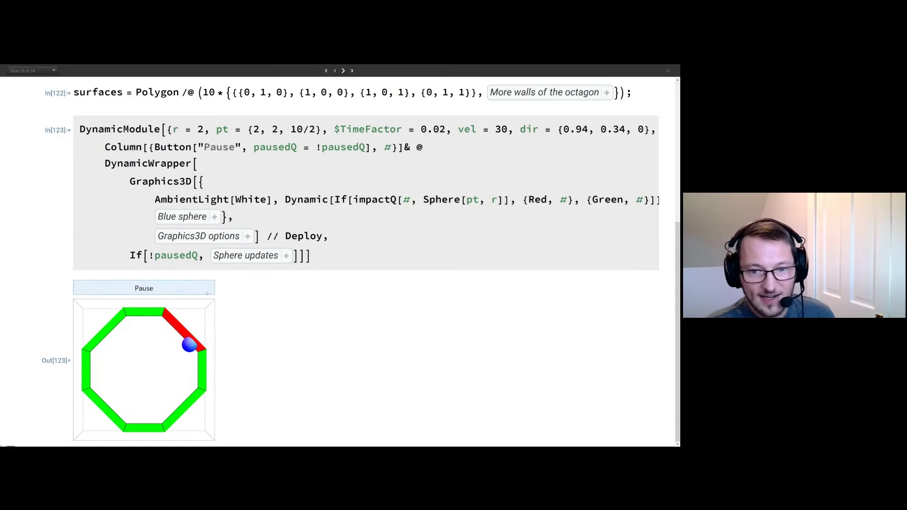
{"action": "double_click", "coordinate": [374, 199]}
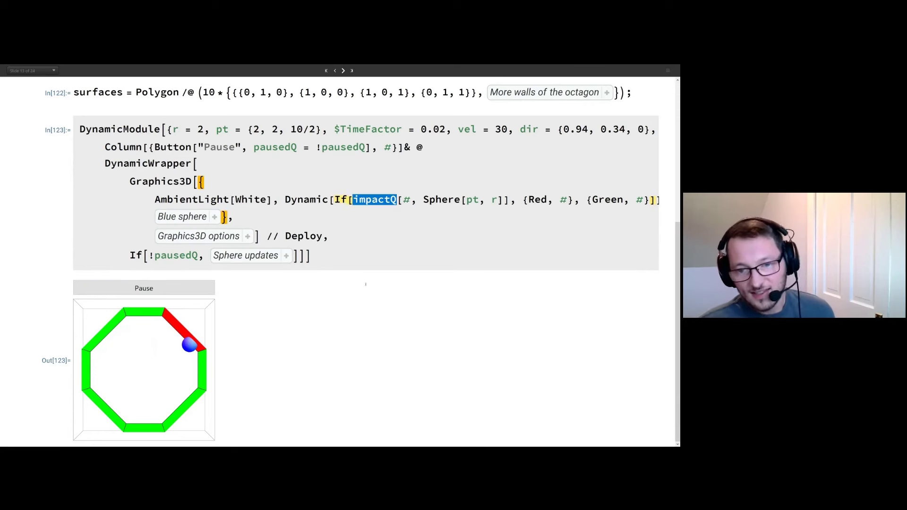